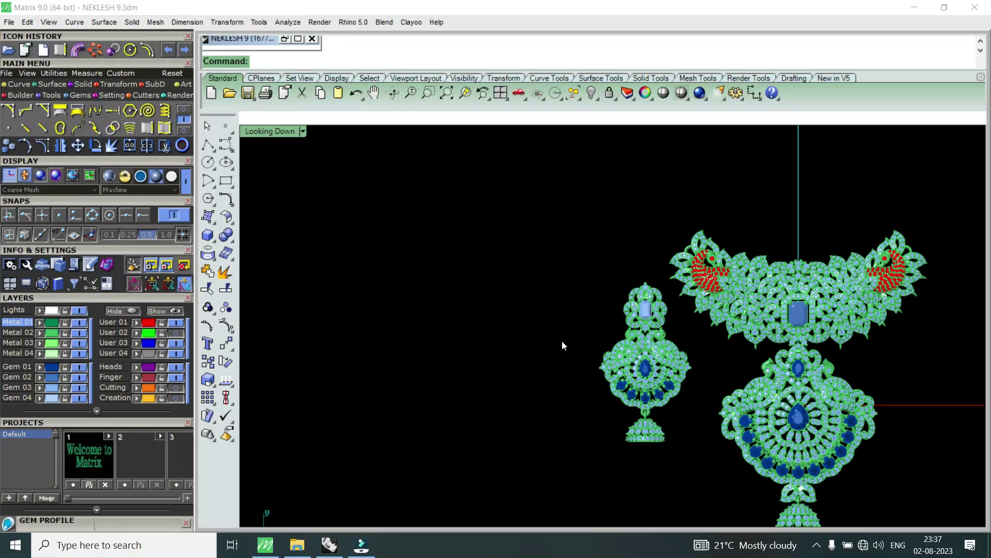
- Scroll the view up and down to look over the jewellery model
scroll(563, 341, down, 2)
scroll(571, 345, down, 2)
scroll(686, 385, down, 2)
scroll(687, 383, up, 1)
scroll(686, 383, up, 1)
scroll(687, 383, up, 2)
scroll(687, 383, up, 1)
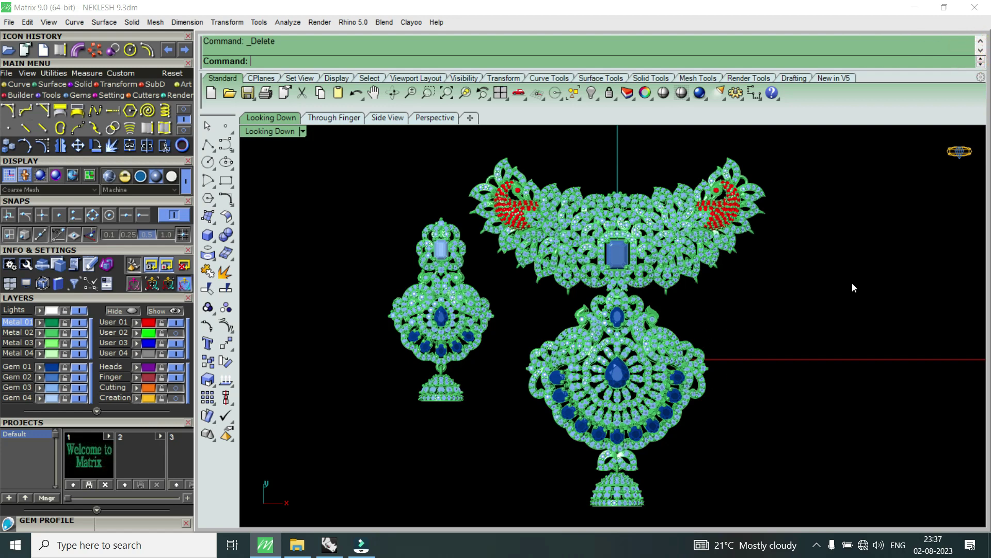
scroll(920, 313, down, 3)
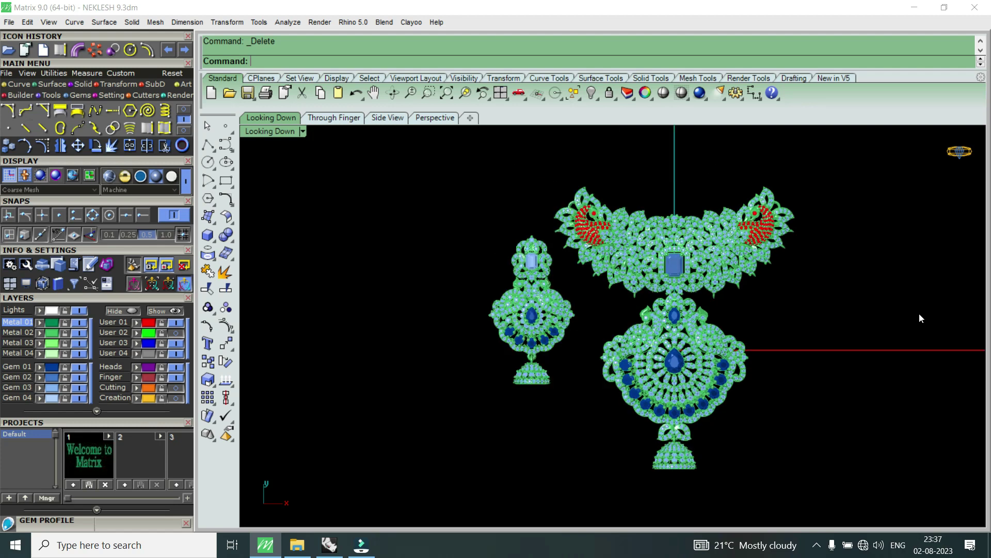
scroll(802, 298, down, 1)
scroll(802, 299, up, 2)
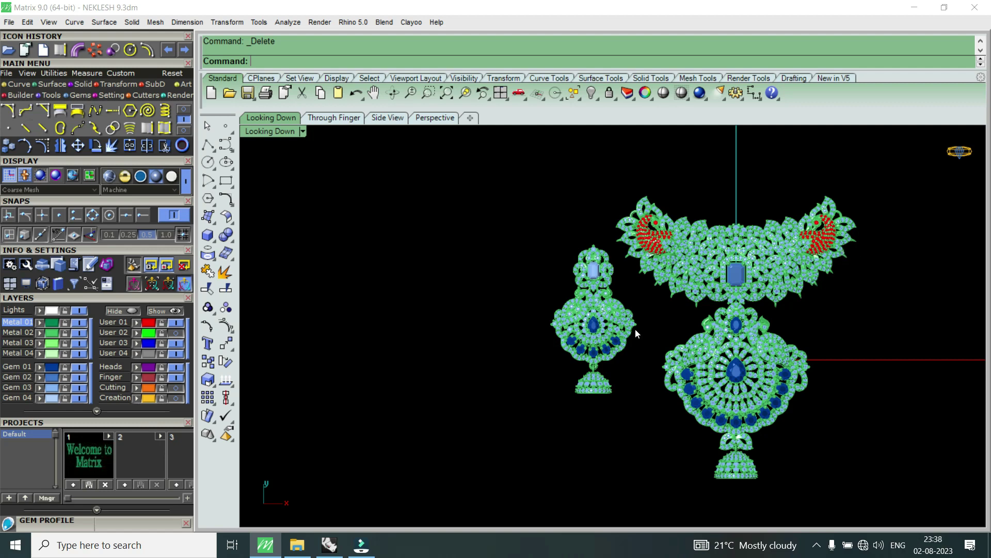
scroll(829, 305, up, 1)
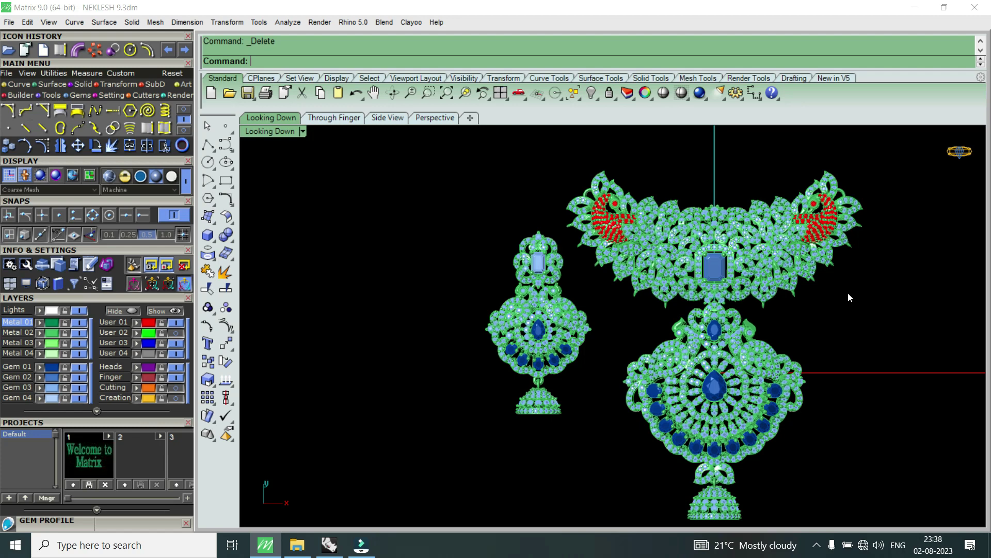
scroll(854, 292, down, 1)
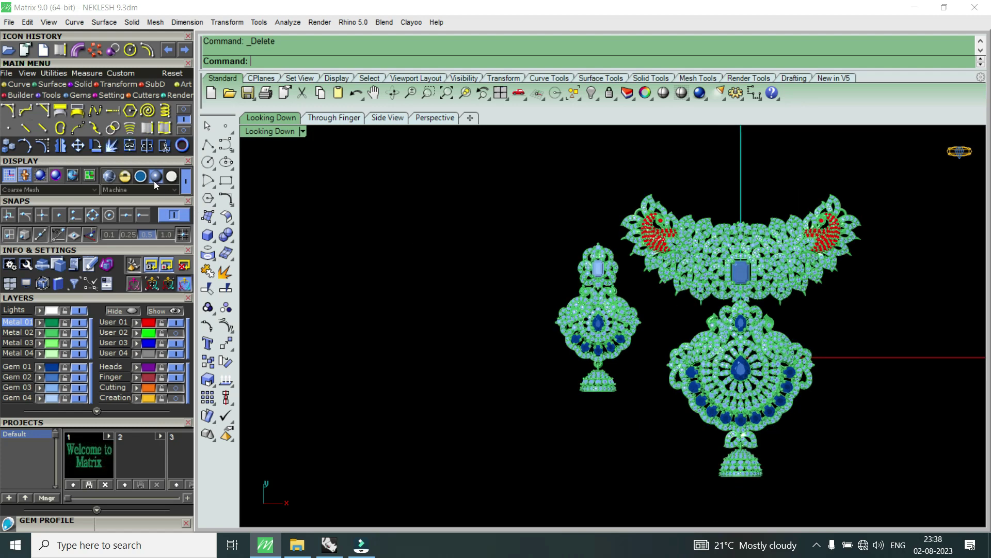
- Open the Gem Reporter from the Gems tab and reveal its 1133-gem, 22.38 totals
click(83, 96)
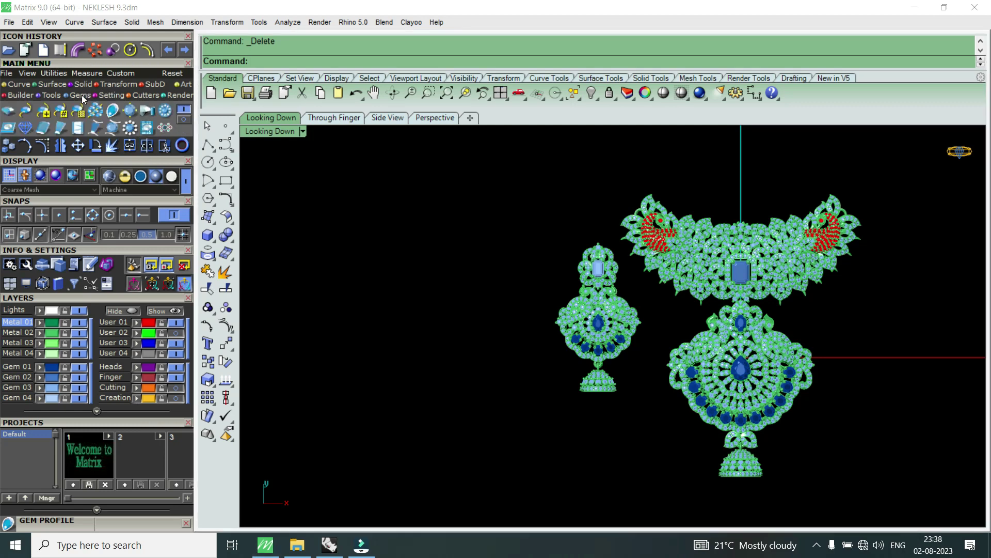
click(146, 131)
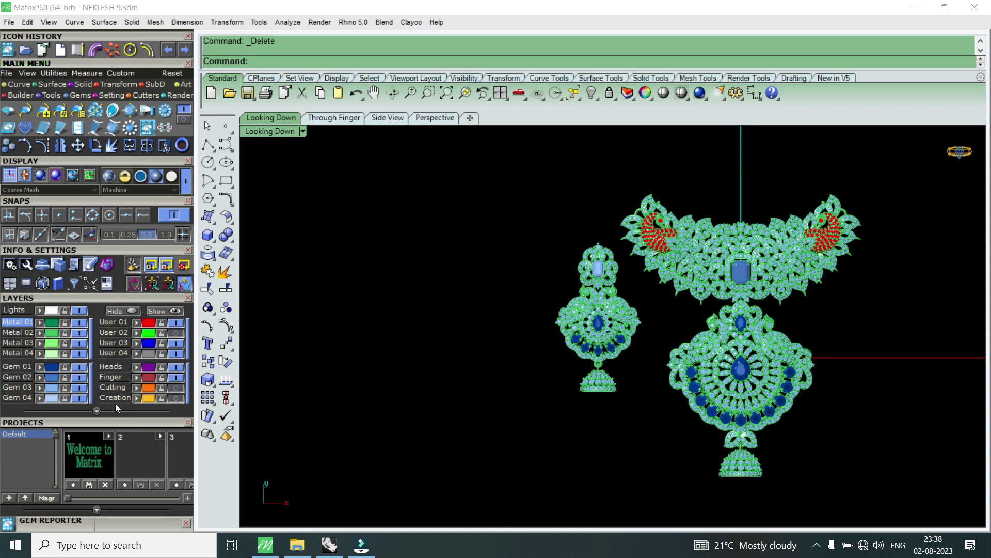
drag(128, 422, 142, 190)
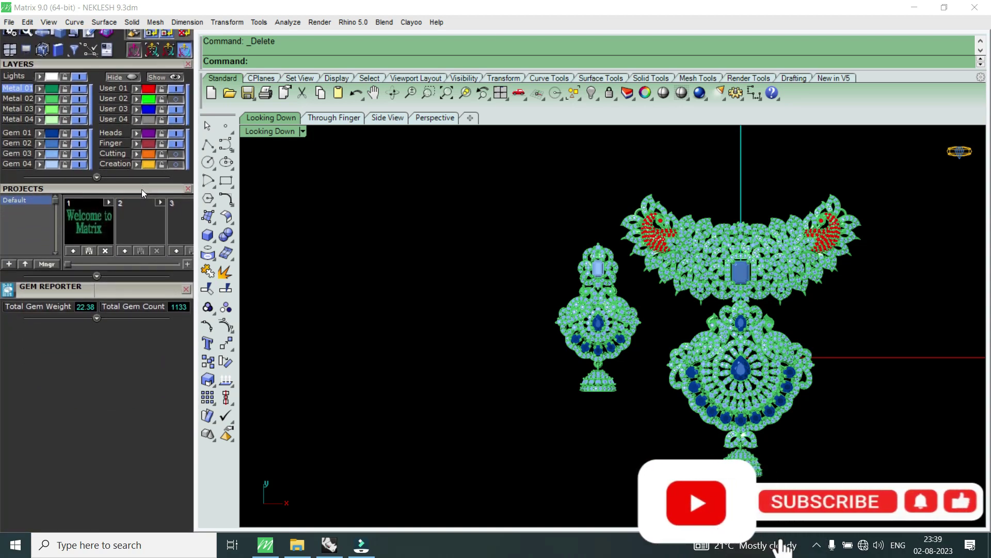
click(95, 317)
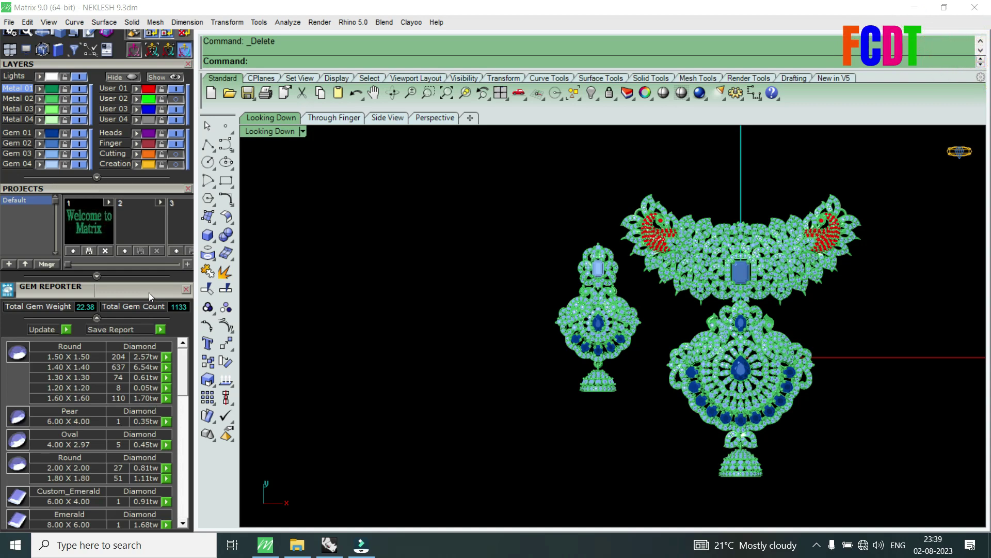
- Resize the Gem Reporter list to show all gem rows, e.g. 637 round 1.40 X 1.40 at 6.54tw
drag(149, 292, 149, 257)
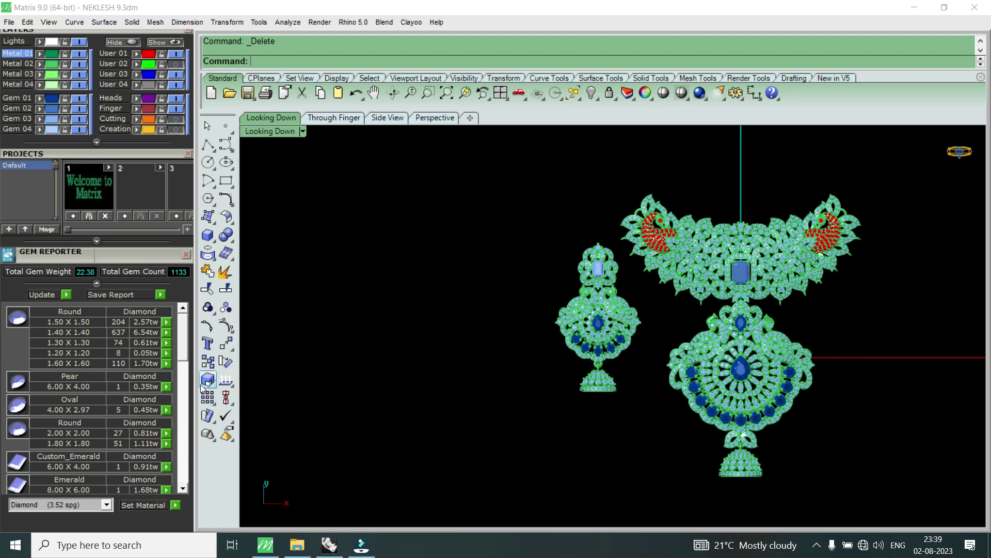
drag(187, 355, 187, 476)
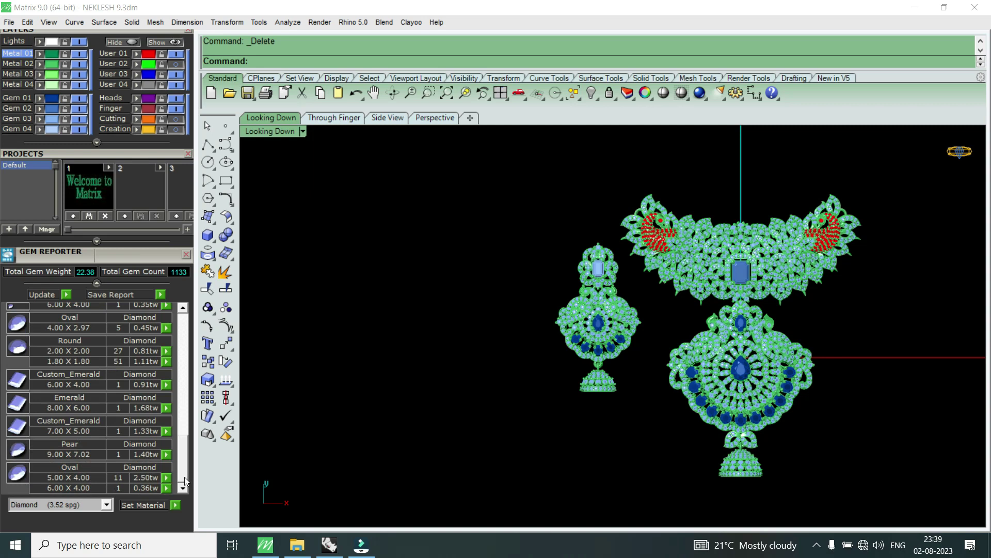
drag(185, 476, 186, 342)
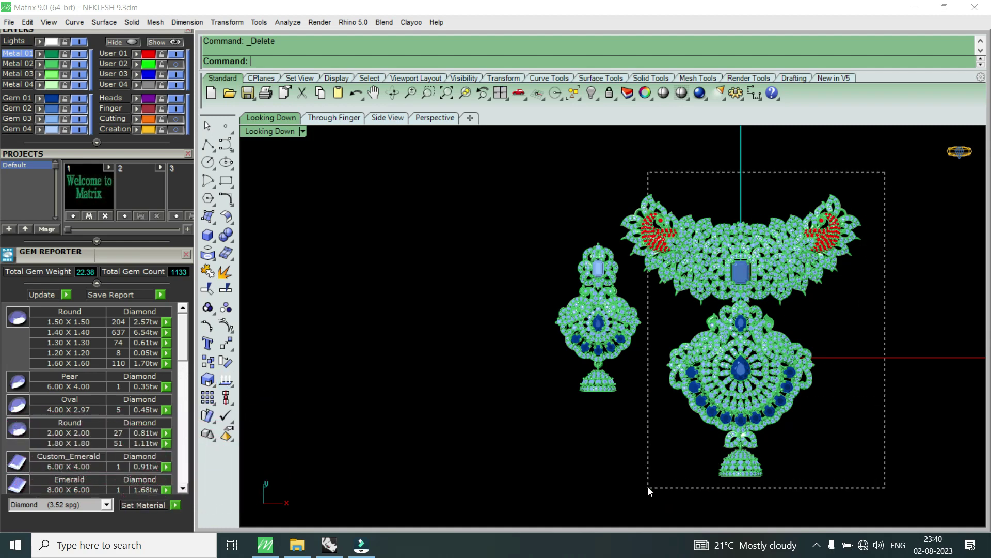
- Select the necklace, pendant and leaf pieces, delete them, then select the leftover small gem
drag(649, 487, 649, 487)
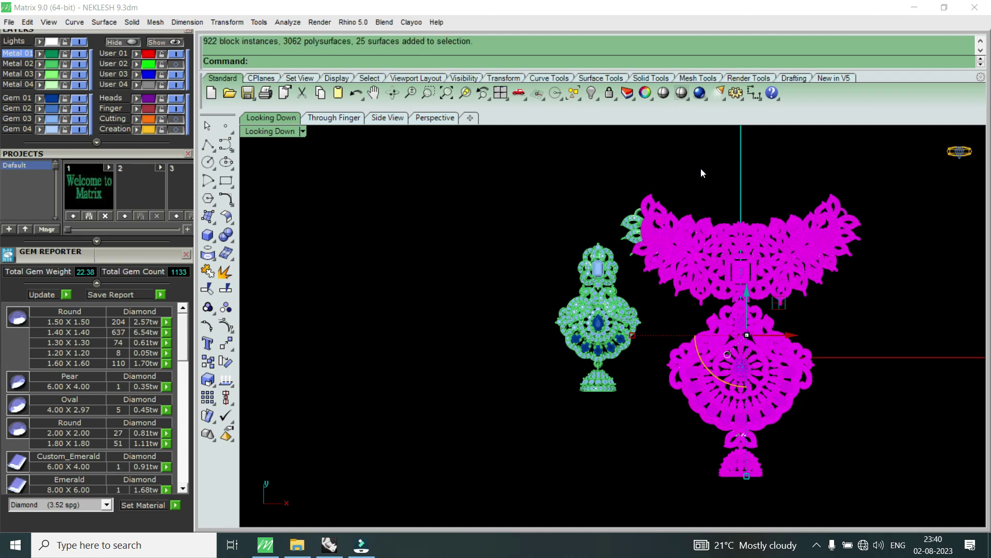
drag(627, 252, 627, 252)
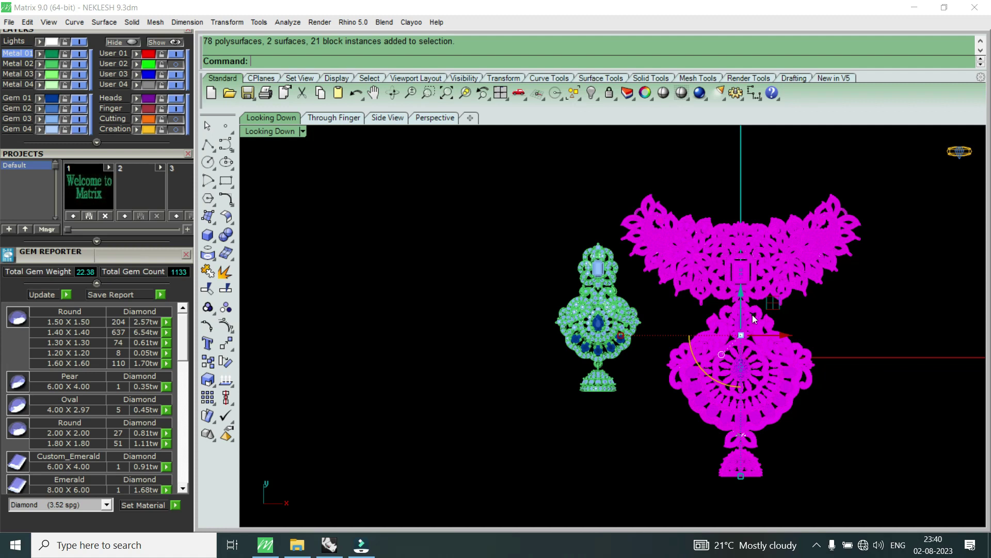
key(Delete)
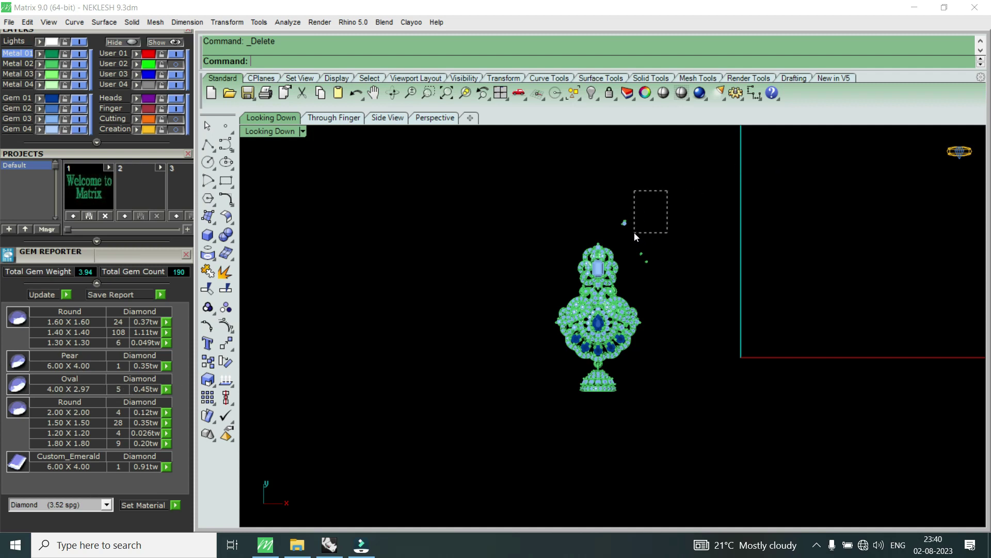
click(623, 223)
- Delete the stray gem, then undo both deletions to restore the necklace
key(Delete)
key(ctrl+z)
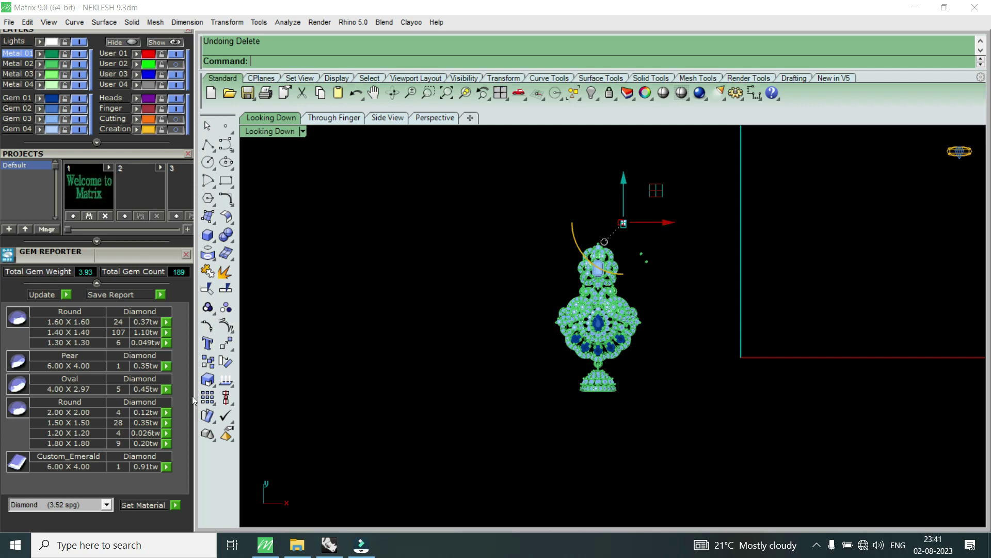
key(ctrl+z)
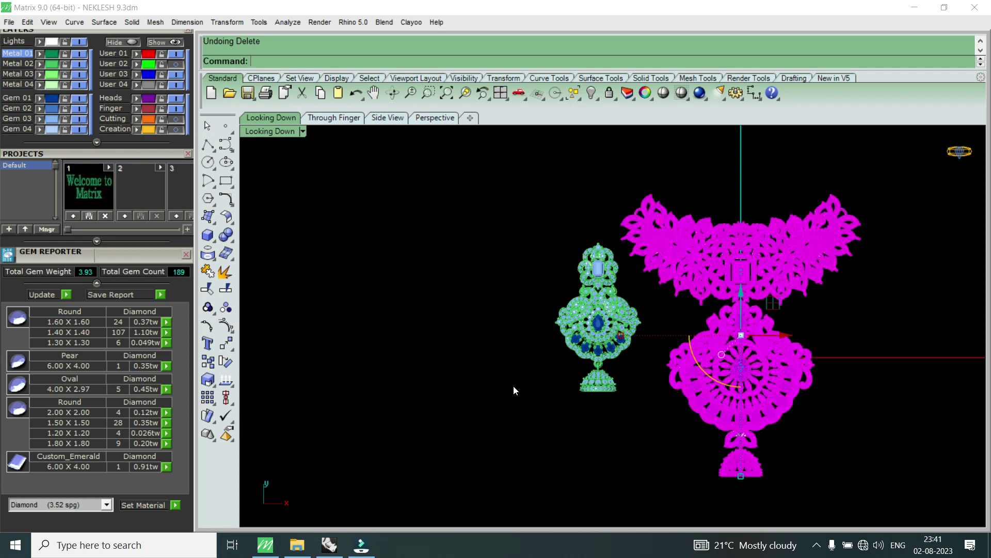
- Deselect the restored necklace and collapse and re-expand the gem list
scroll(710, 388, down, 2)
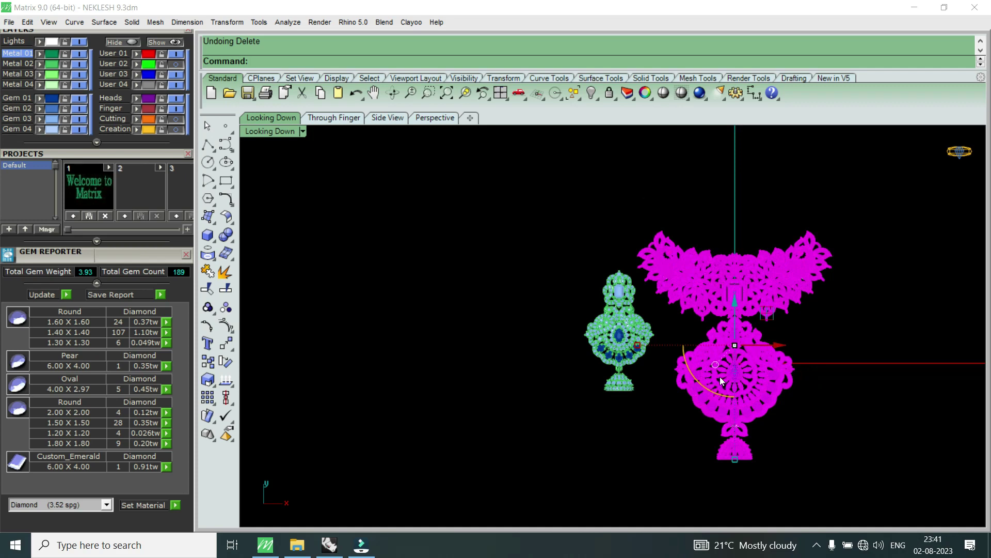
key(Escape)
scroll(720, 377, up, 1)
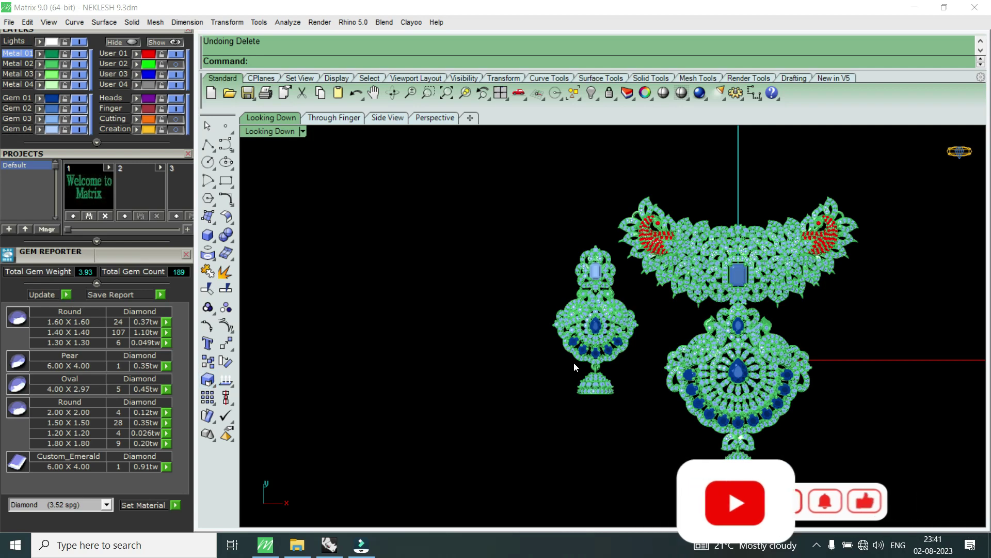
scroll(666, 354, down, 1)
scroll(669, 354, down, 1)
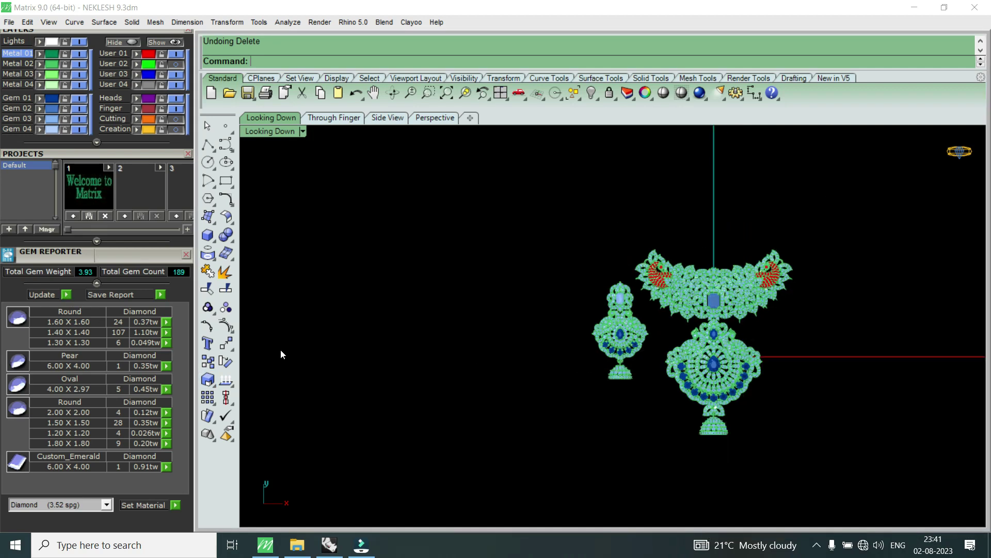
click(98, 281)
- Window-select the whole necklace-and-earring set so the report covers it, then deselect
drag(847, 217, 564, 456)
mouse_move(693, 306)
mouse_down()
mouse_move(696, 294)
mouse_move(674, 341)
mouse_up()
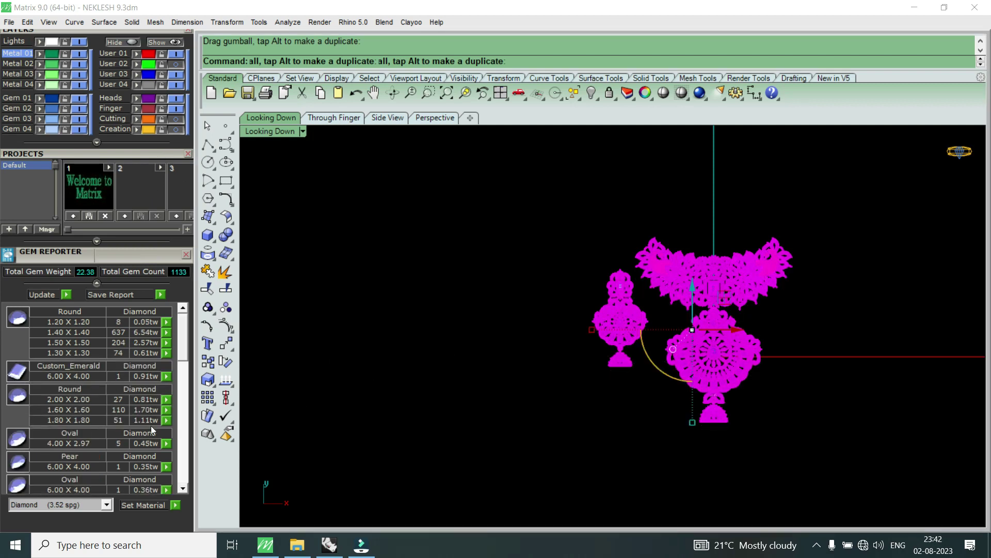
click(555, 373)
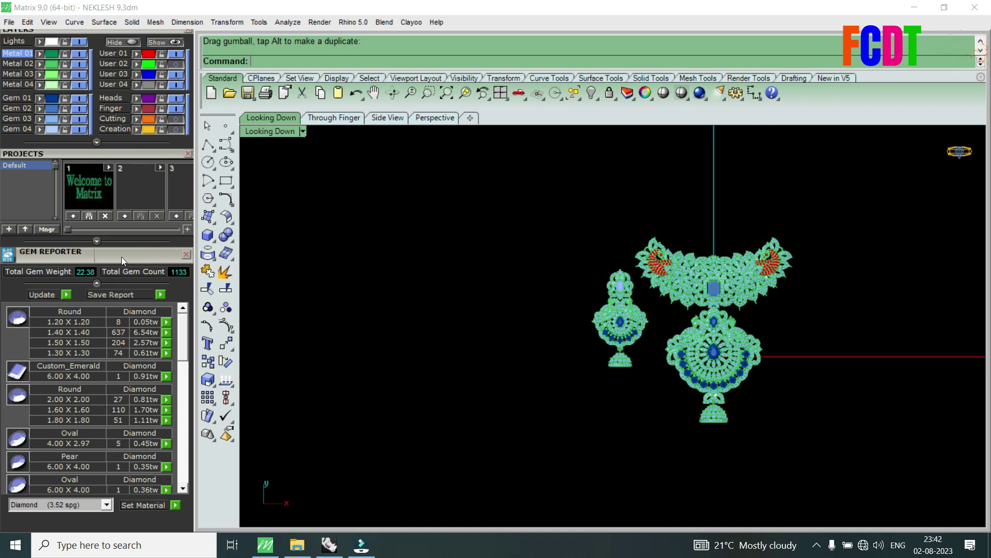
- Float the Gem Reporter beside the jewellery, zoom in, and minimize Matrix
mouse_move(121, 256)
mouse_down()
mouse_move(228, 270)
mouse_move(500, 244)
mouse_move(507, 210)
mouse_up()
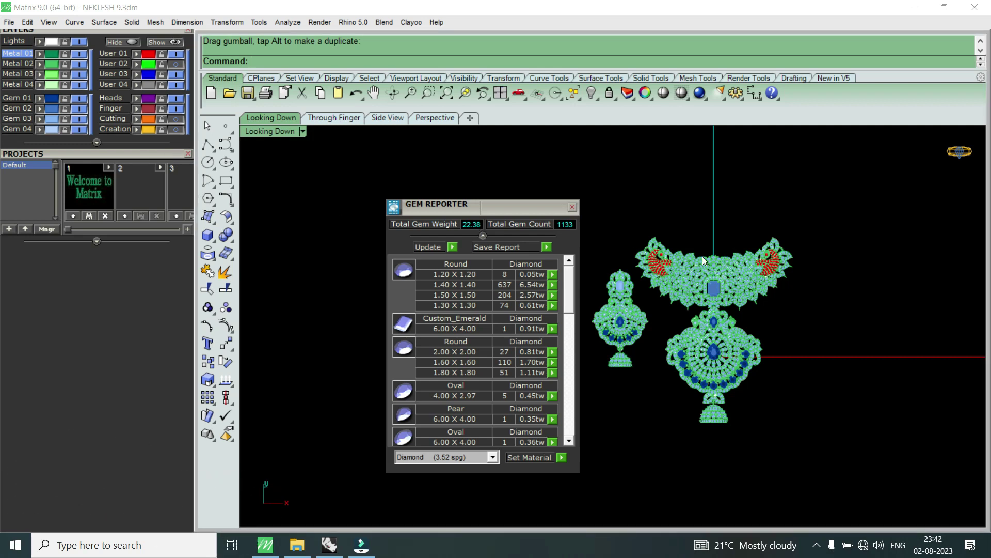
scroll(638, 269, up, 2)
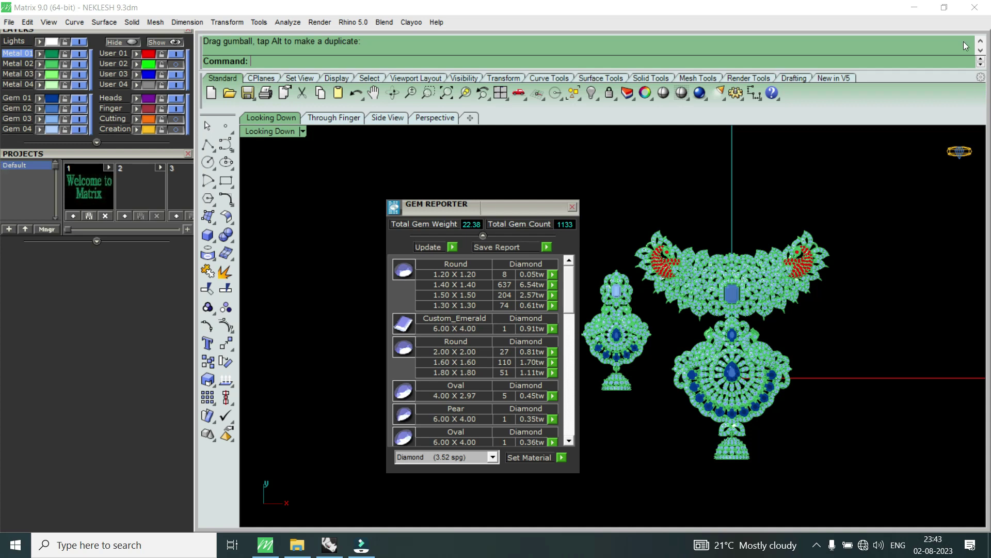
click(914, 8)
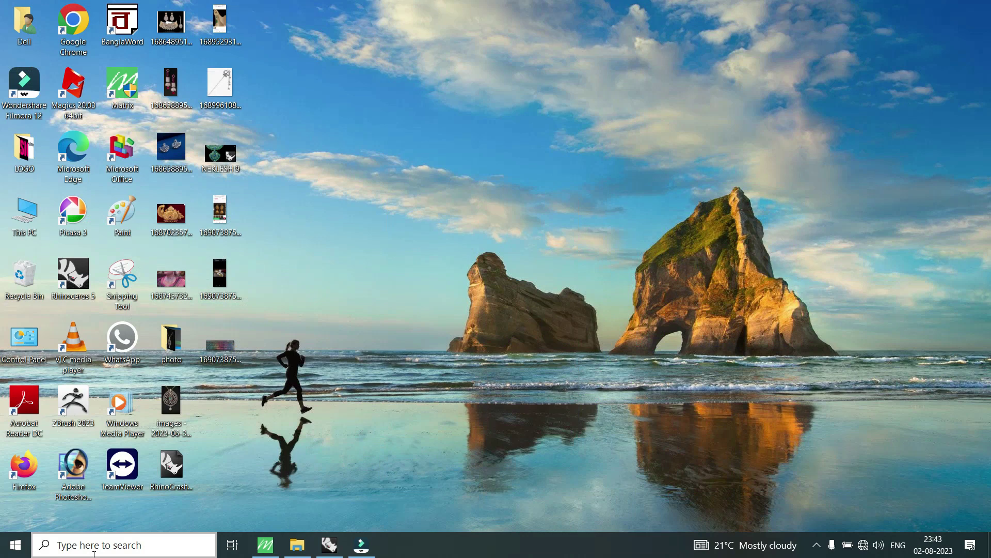
- Launch Paint from Windows search and paste the full-screen Matrix capture onto the canvas
click(106, 546)
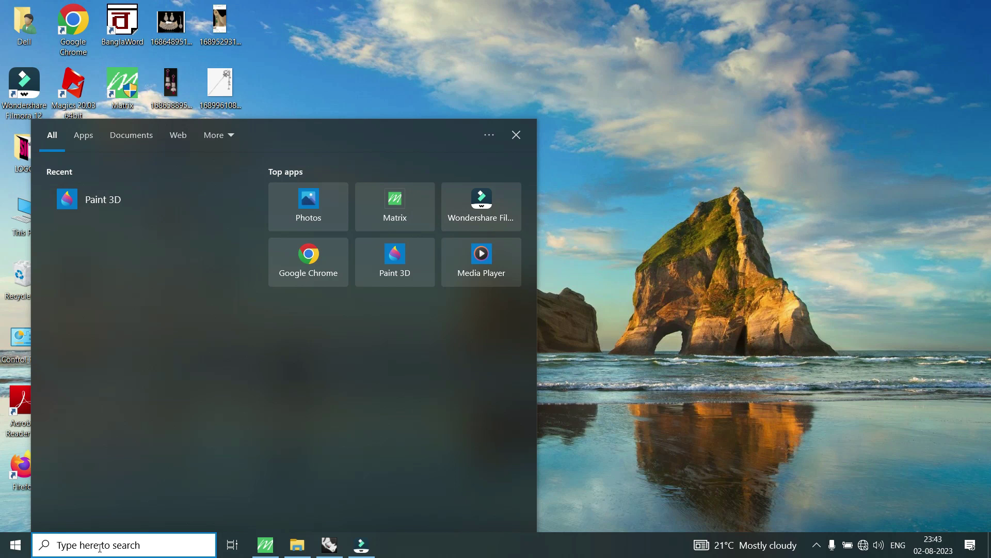
text(p)
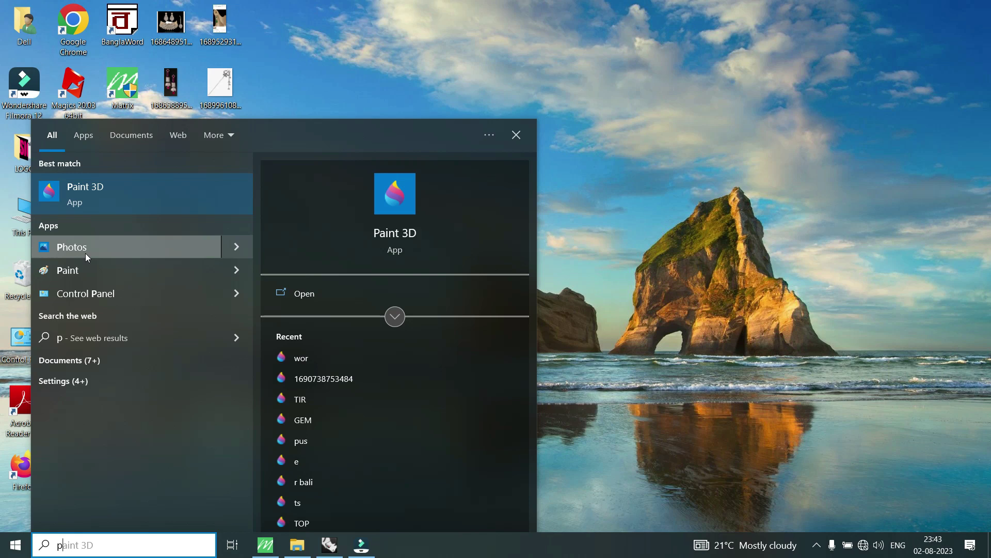
click(104, 275)
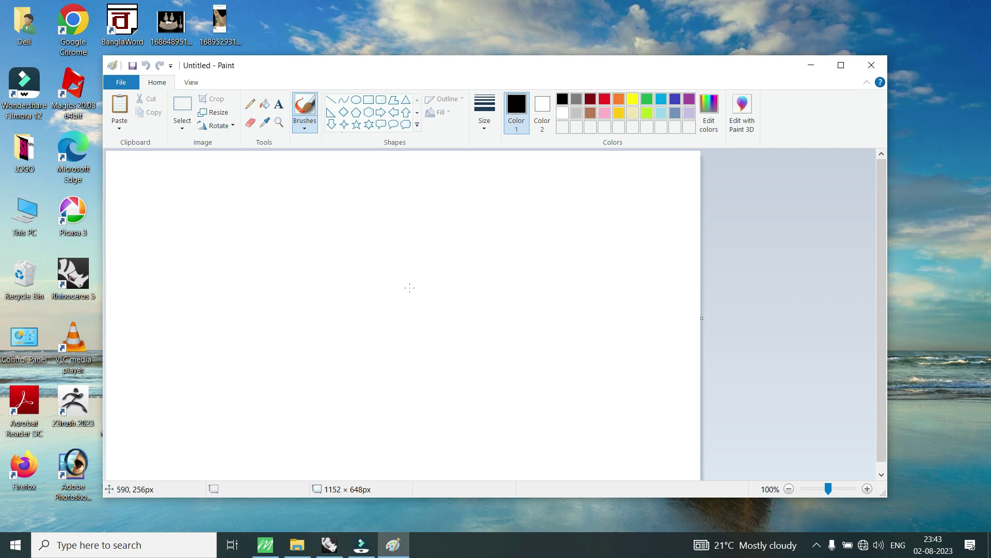
click(120, 128)
click(141, 145)
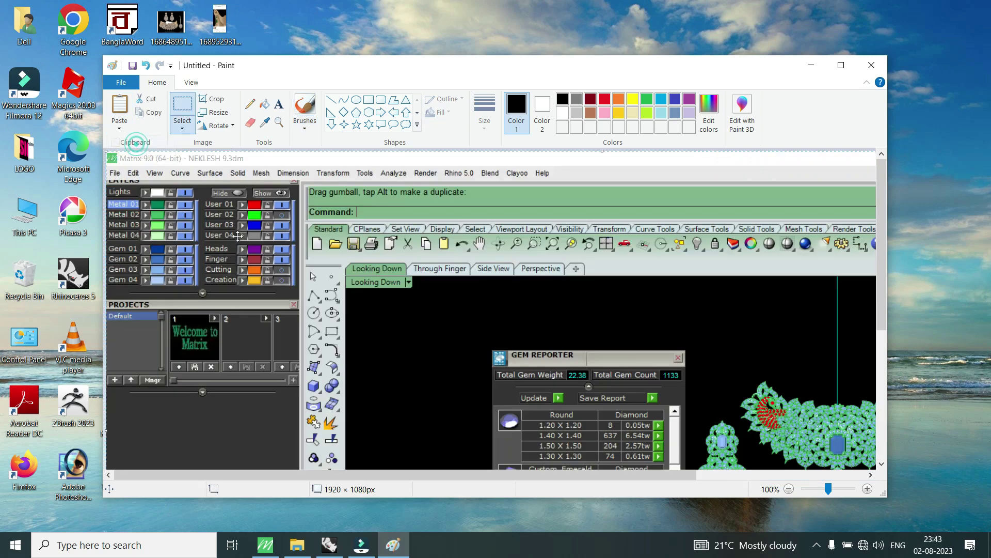
- Reposition the pasted screenshot and crop to it, then undo the crop
scroll(528, 301, down, 3)
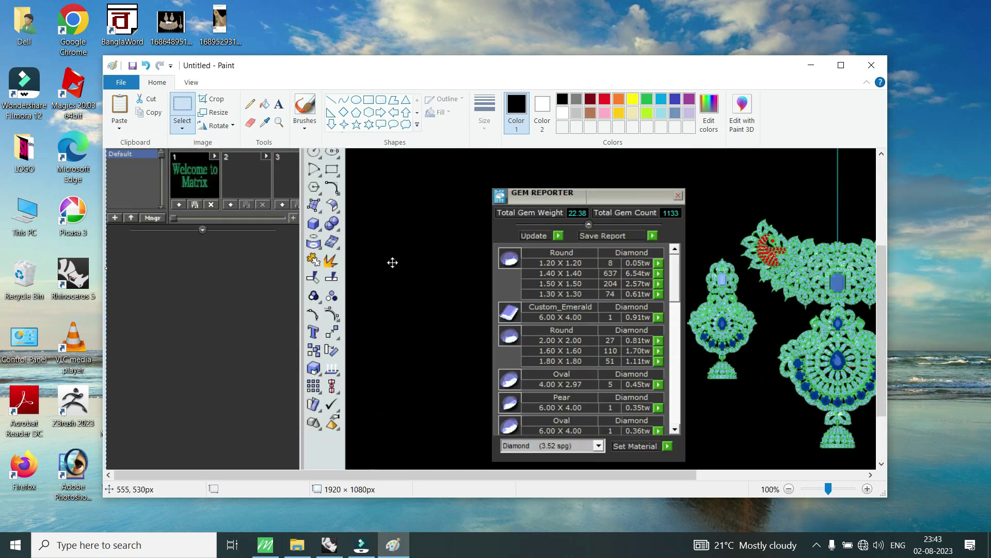
drag(440, 259, 354, 255)
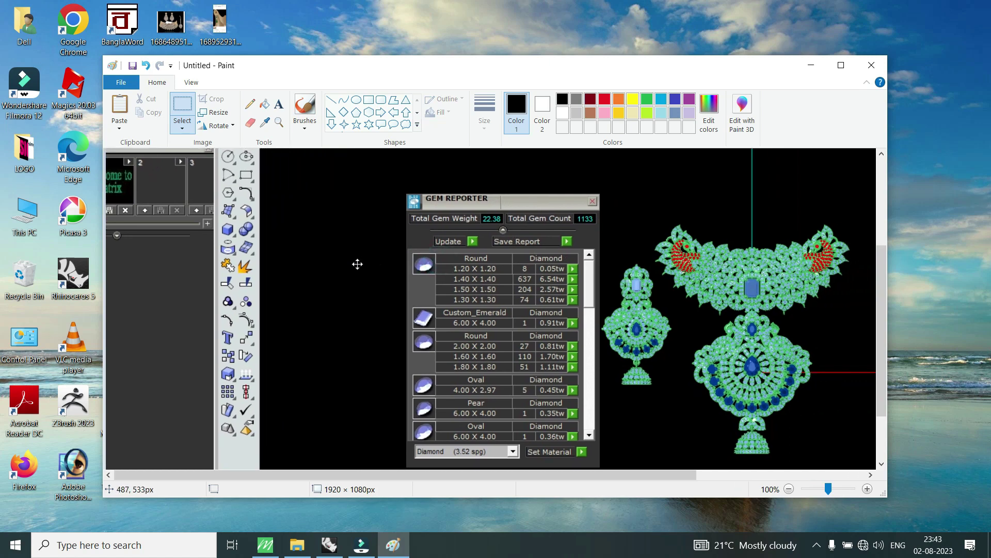
drag(354, 256, 353, 251)
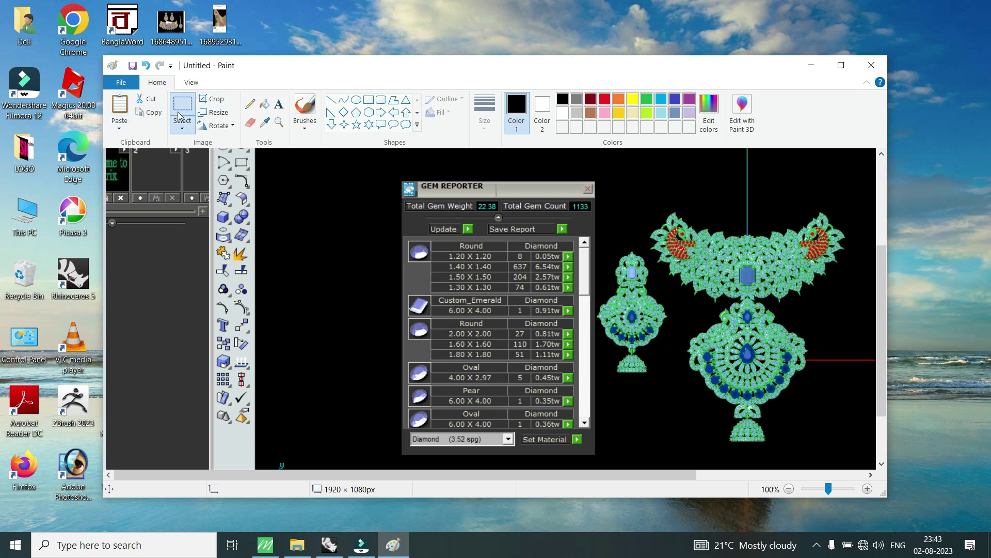
click(217, 100)
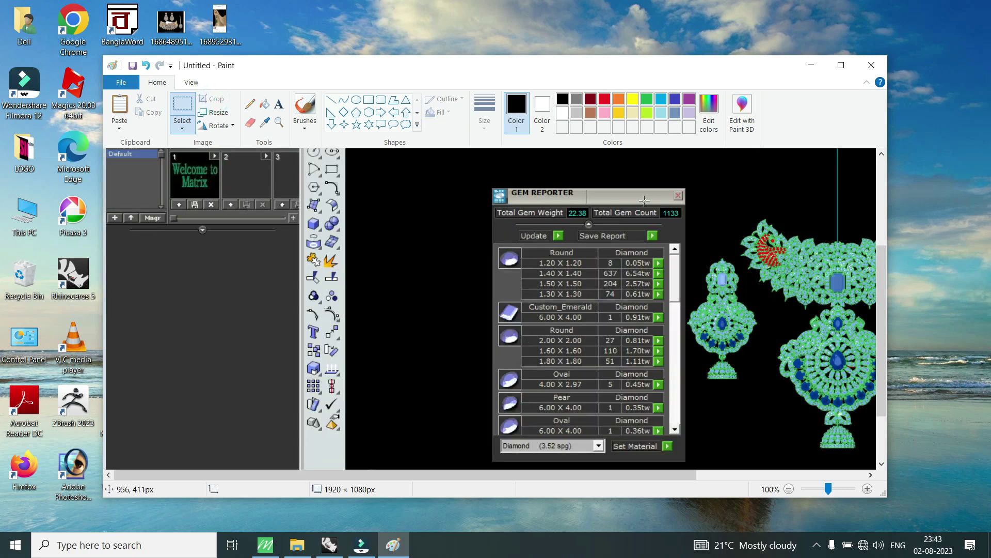
drag(773, 195, 731, 199)
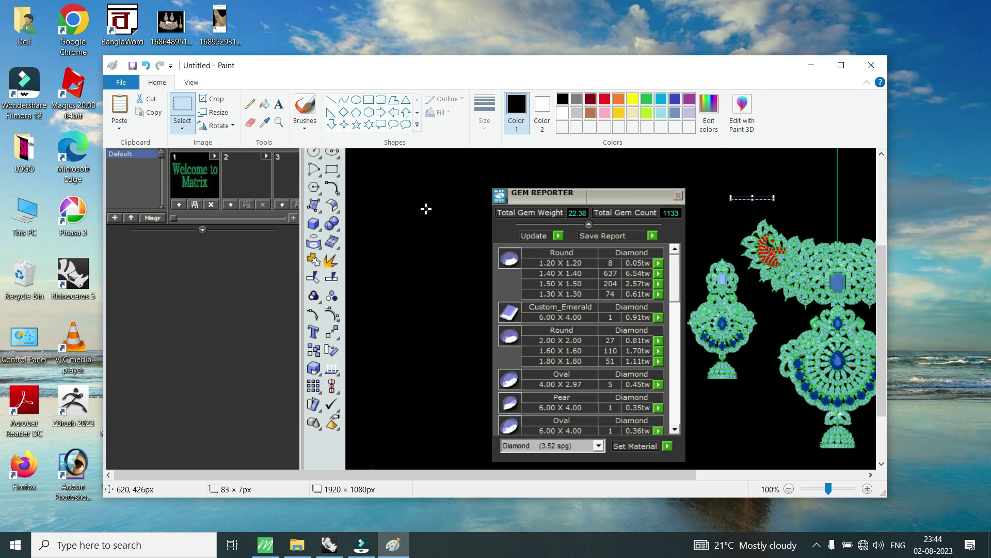
click(436, 229)
key(ctrl+z)
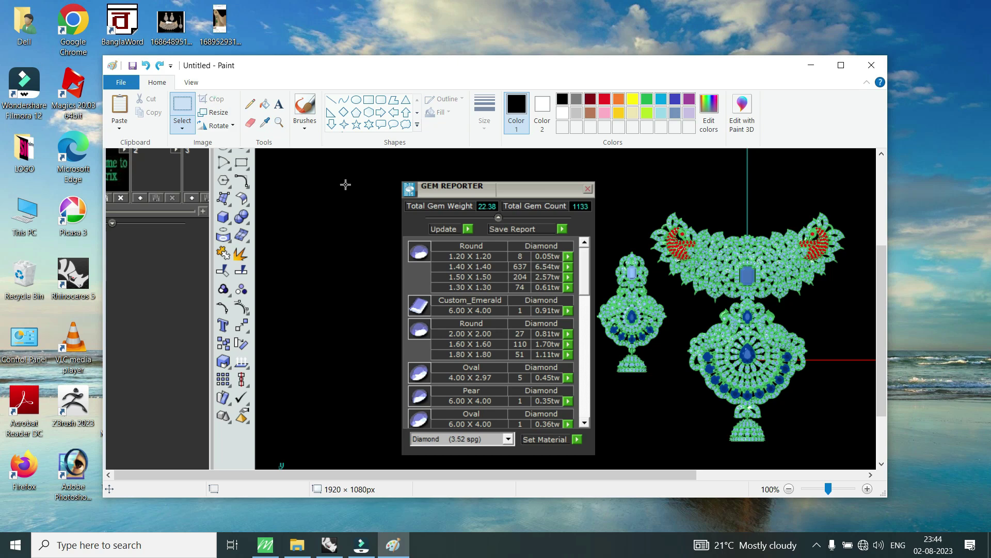
- Cut out the 894 × 580px region holding the Gem Reporter and jewellery
drag(858, 169, 578, 428)
mouse_move(578, 428)
mouse_down()
mouse_move(388, 458)
mouse_move(397, 467)
mouse_up()
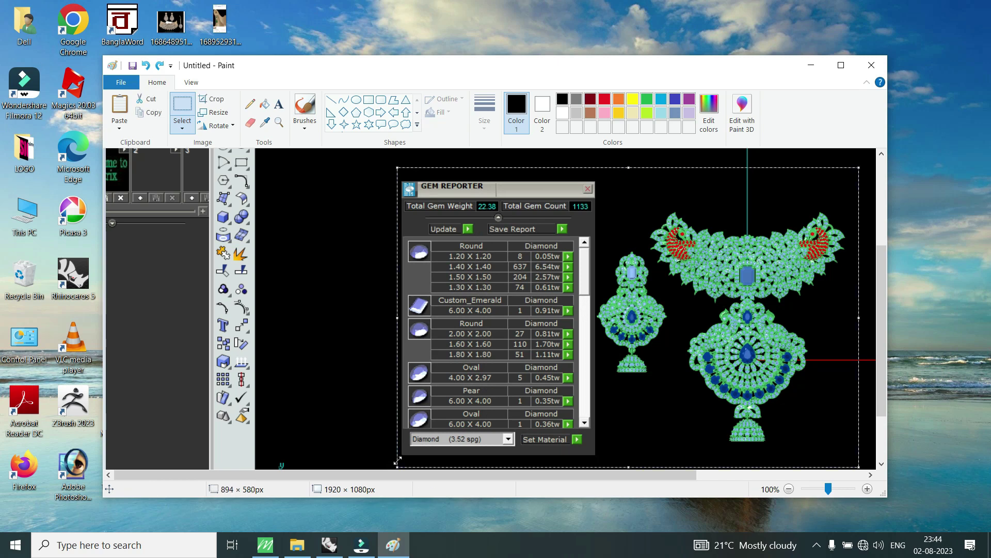
click(151, 101)
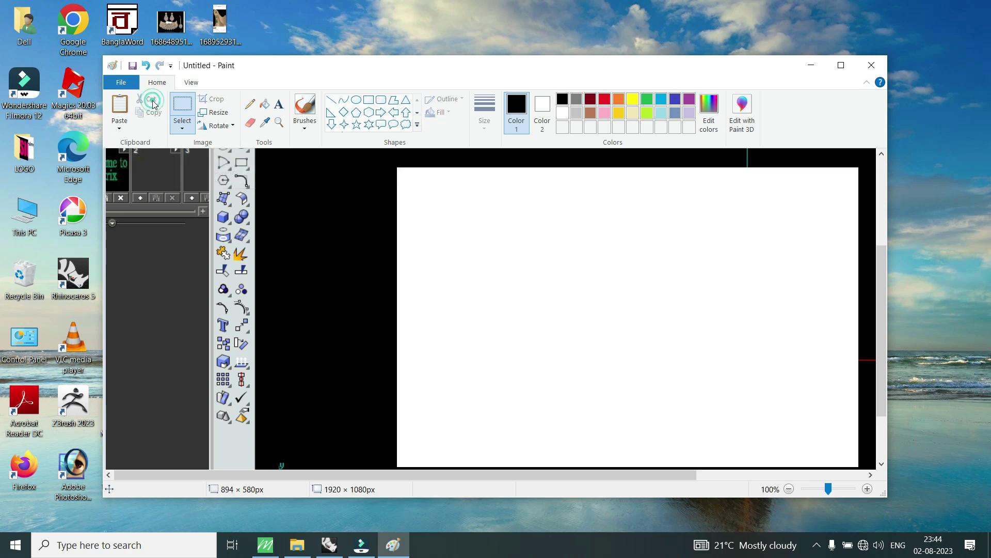
- Maximize Paint and start a new picture, discarding the old one unsaved
click(840, 67)
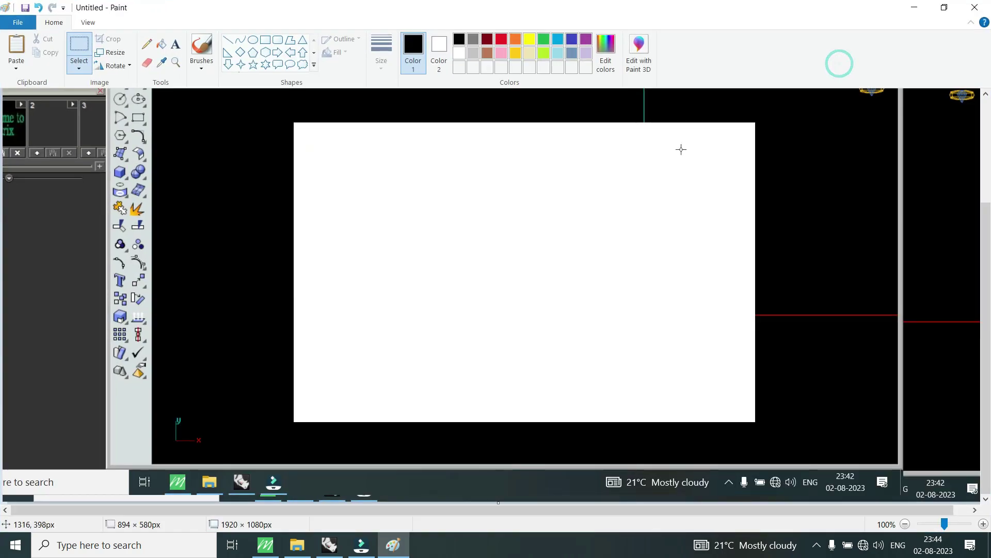
click(14, 24)
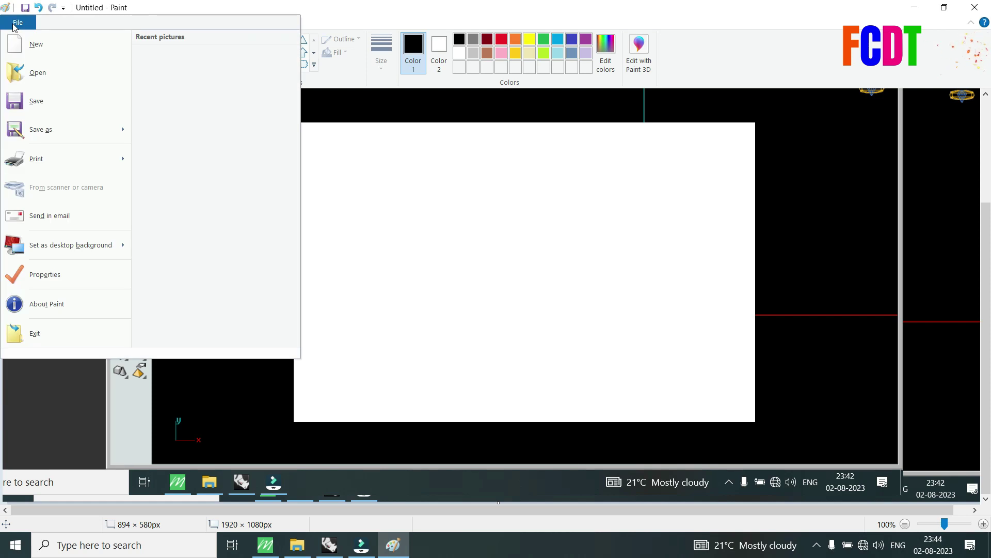
click(47, 50)
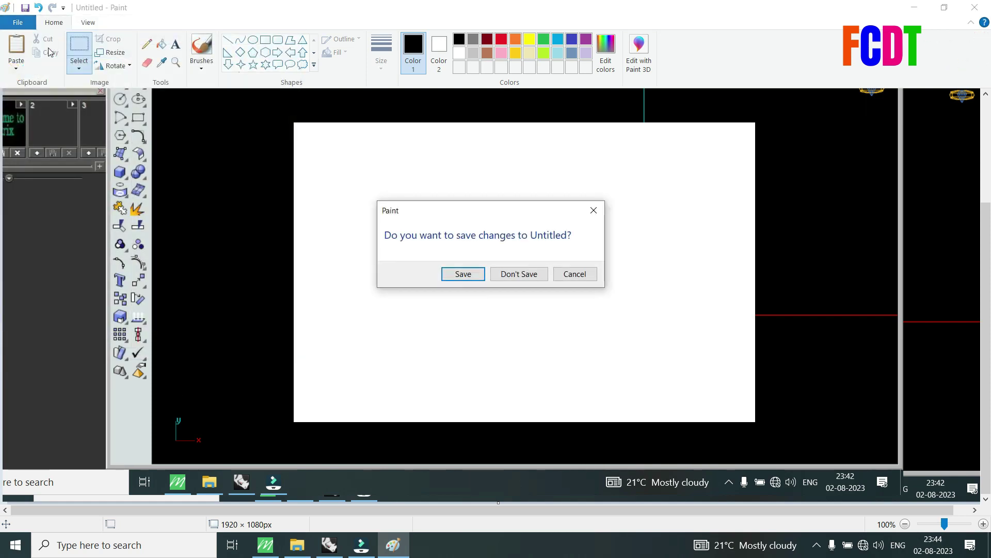
click(530, 273)
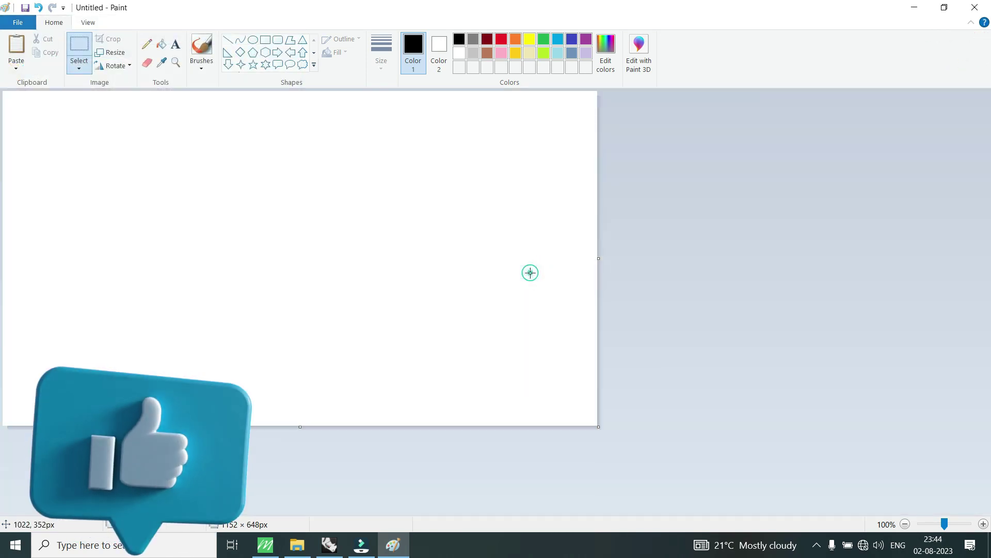
- Paste the Gem Reporter-and-jewellery cutout onto the 1152 × 648 canvas and minimize Paint
click(16, 70)
click(30, 83)
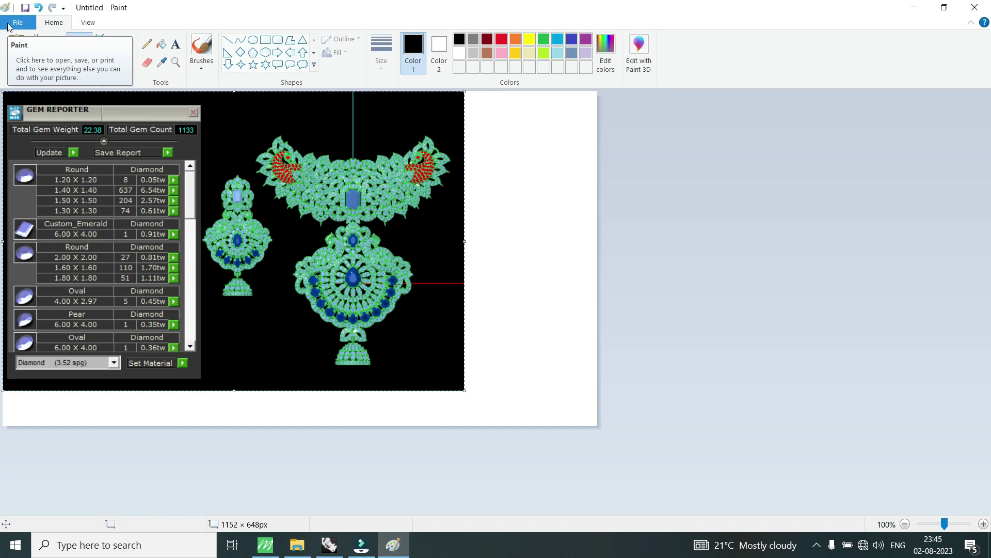
click(914, 10)
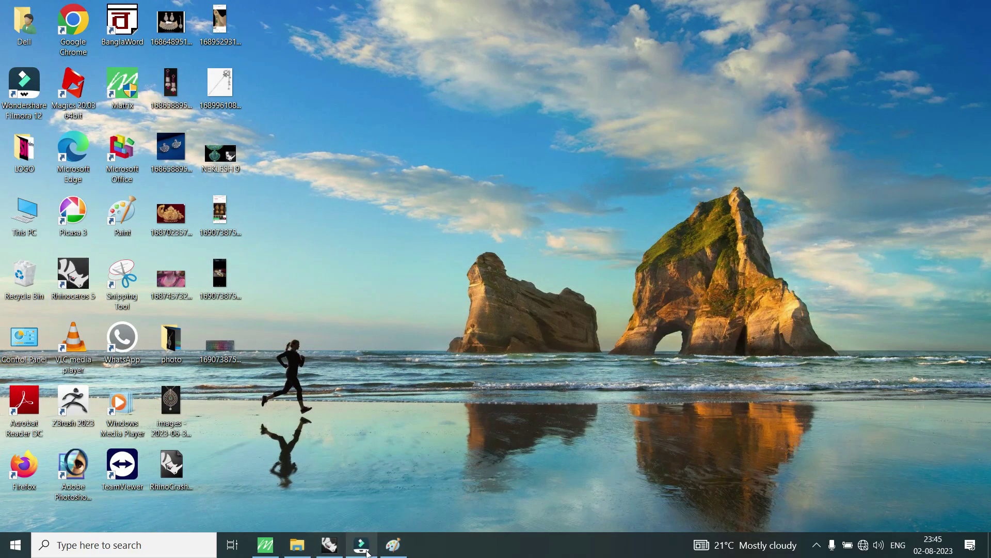
- Switch between Matrix and Paint, then scroll the Gem Reporter to its last Emerald 8.00 X 6.00 row
click(265, 545)
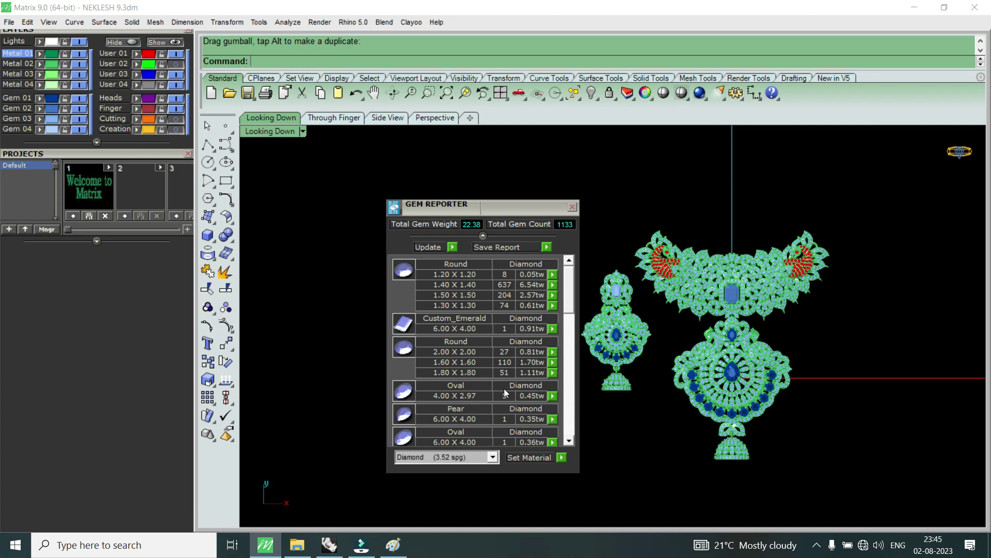
click(914, 7)
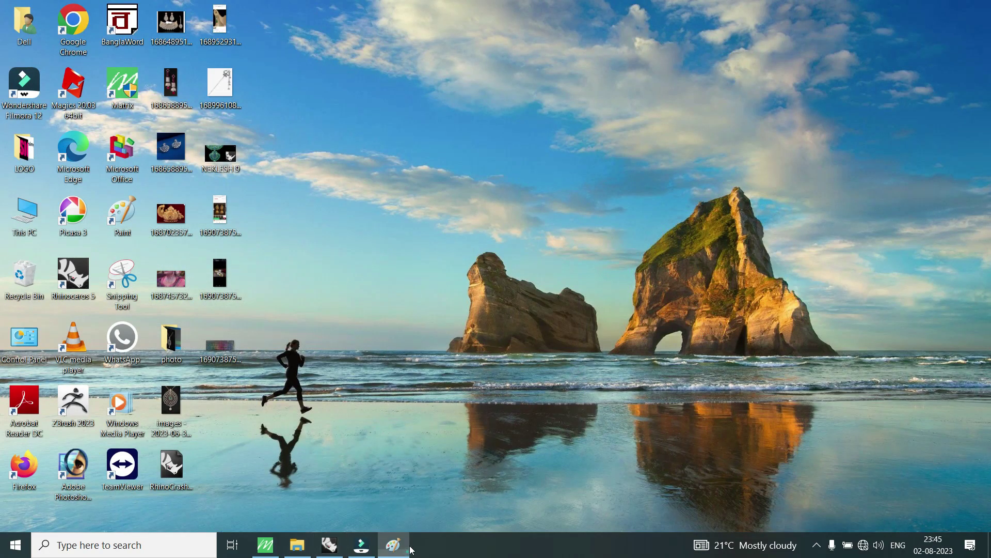
click(395, 543)
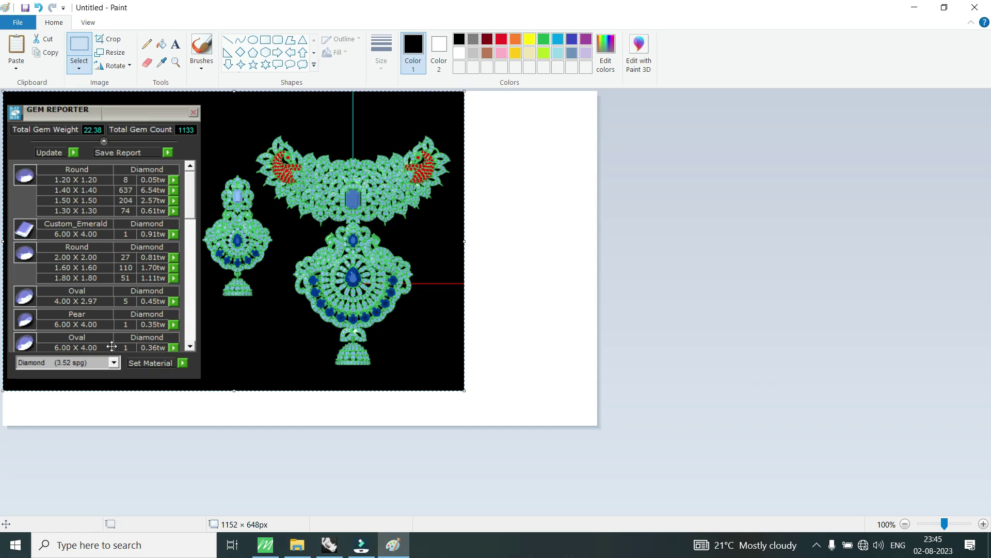
click(914, 7)
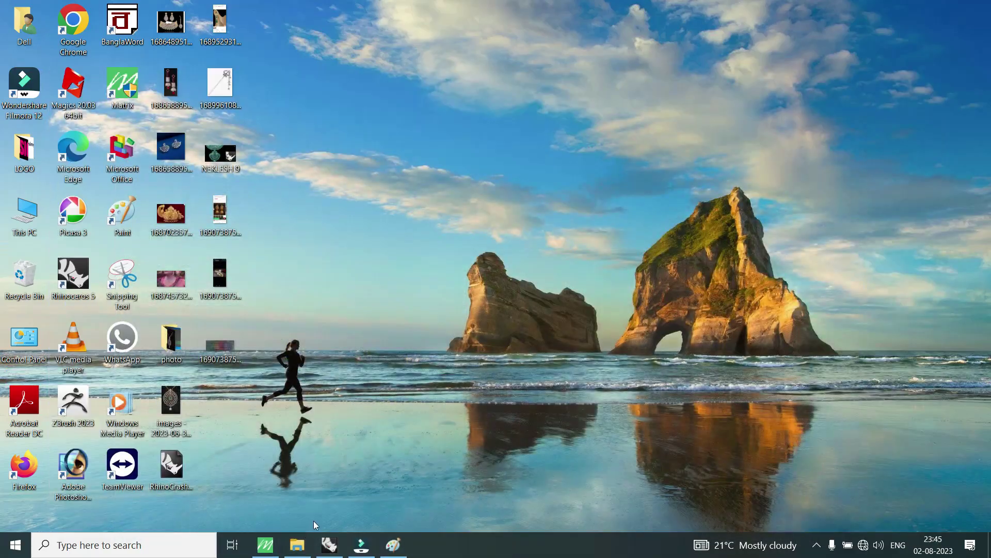
click(262, 548)
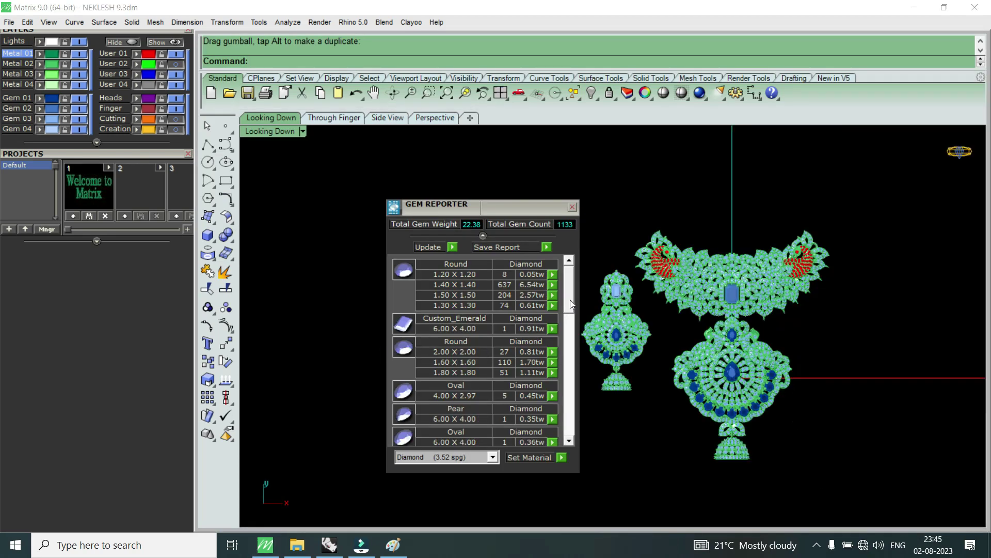
mouse_move(570, 300)
mouse_down()
mouse_move(571, 417)
mouse_move(574, 289)
mouse_up()
drag(569, 296, 571, 432)
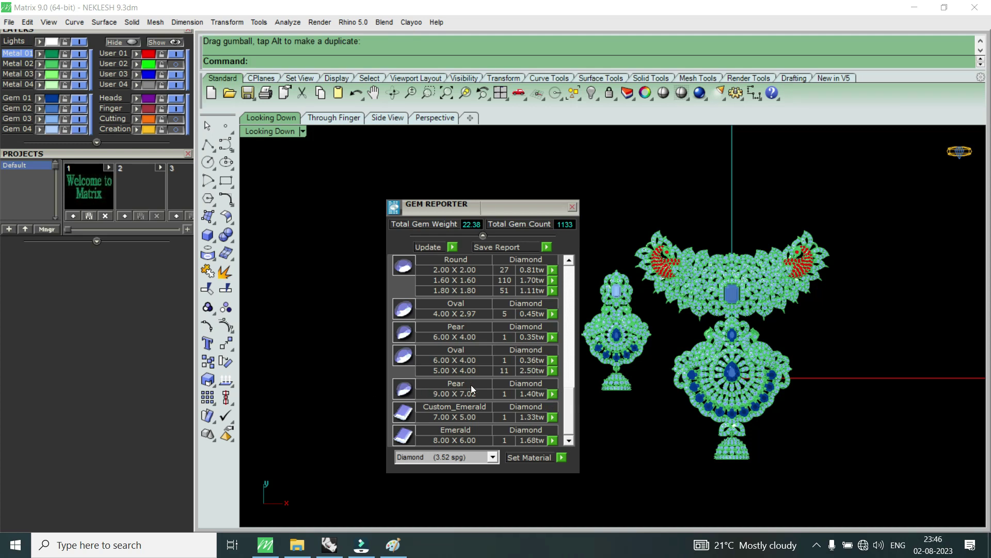
- Open Paint from Windows search and paste the new Matrix screenshot
click(918, 8)
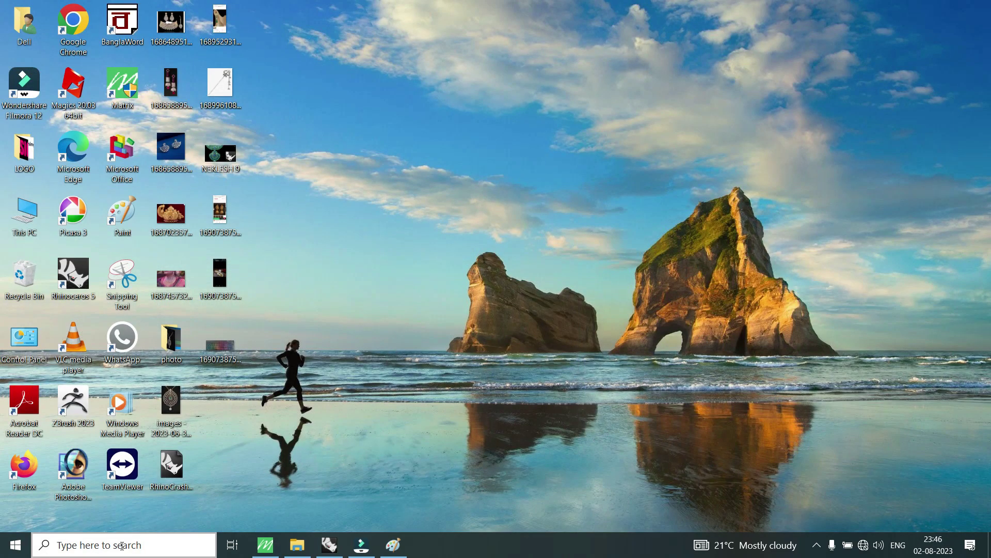
click(122, 546)
text(p)
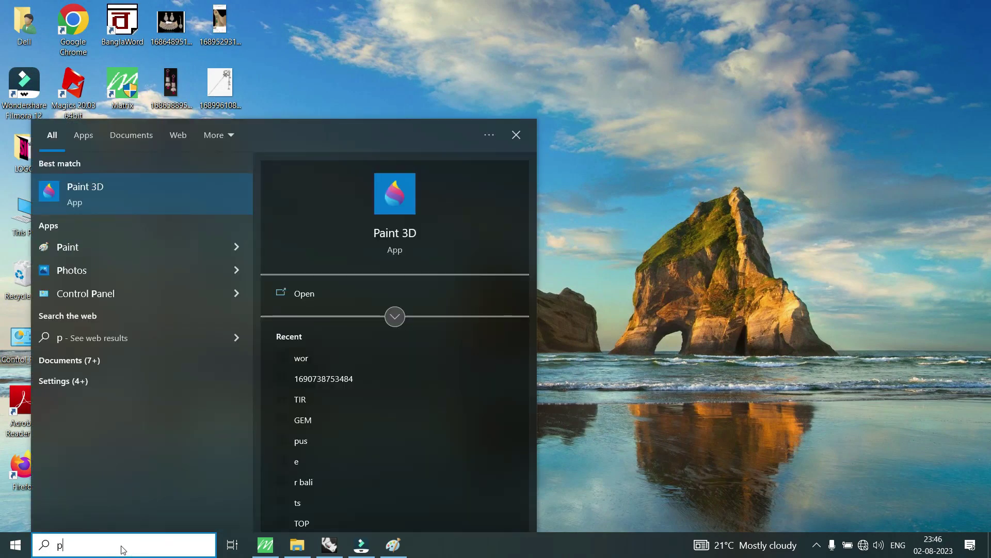
click(98, 252)
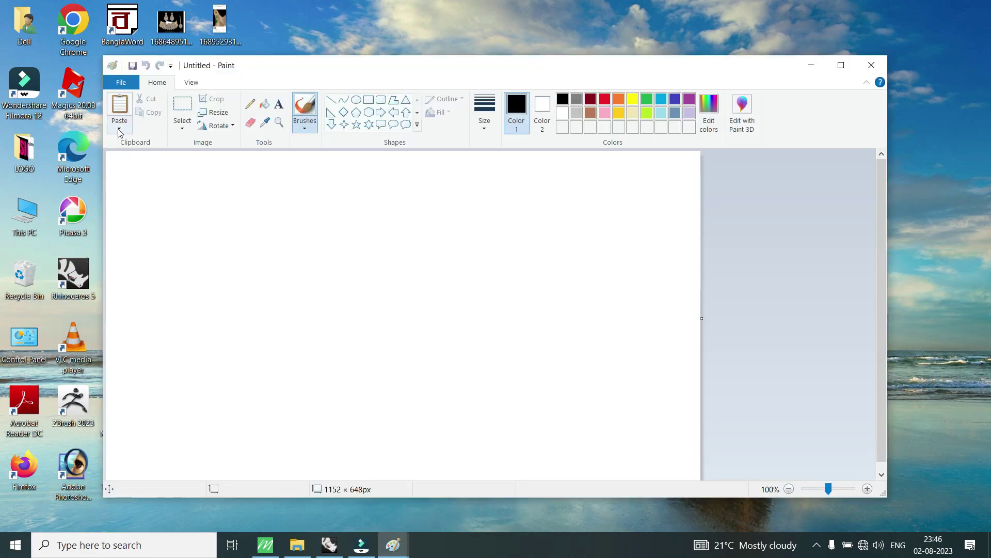
click(119, 127)
click(136, 143)
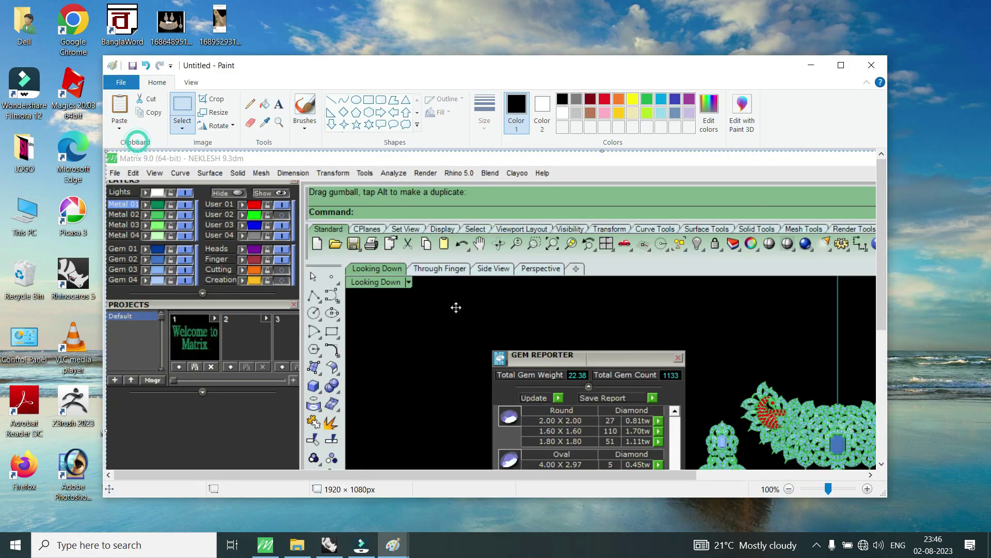
- Cut the bottom Gem Reporter rows down to Emerald 8.00 X 6.00, then minimize Paint
scroll(541, 315, down, 3)
scroll(542, 315, down, 3)
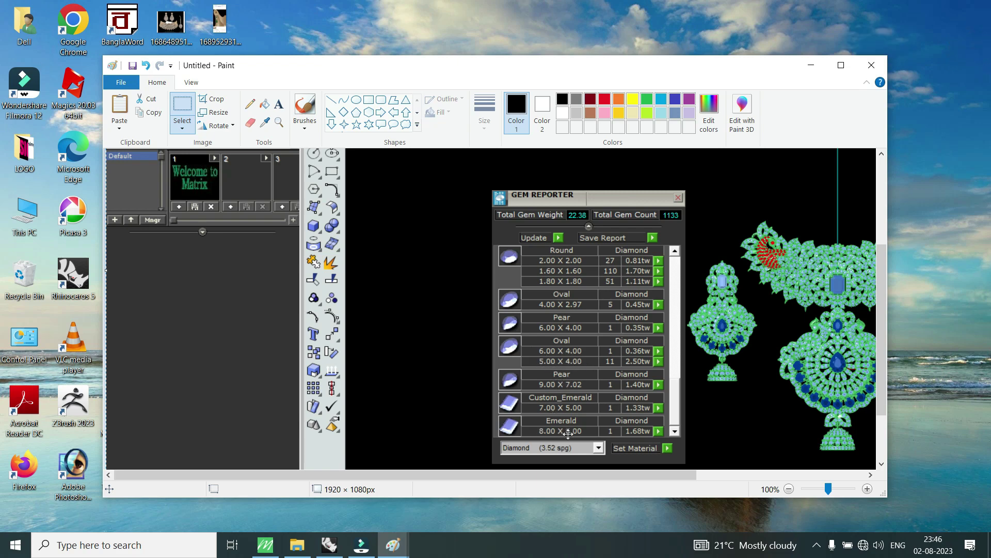
click(216, 98)
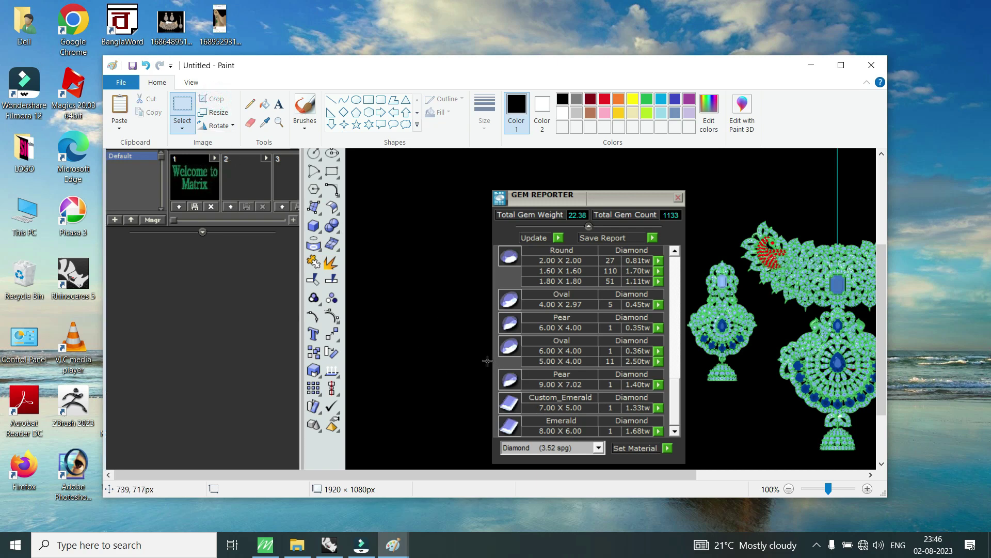
mouse_move(490, 358)
mouse_down()
mouse_move(603, 438)
mouse_move(683, 440)
mouse_up()
drag(683, 439, 684, 439)
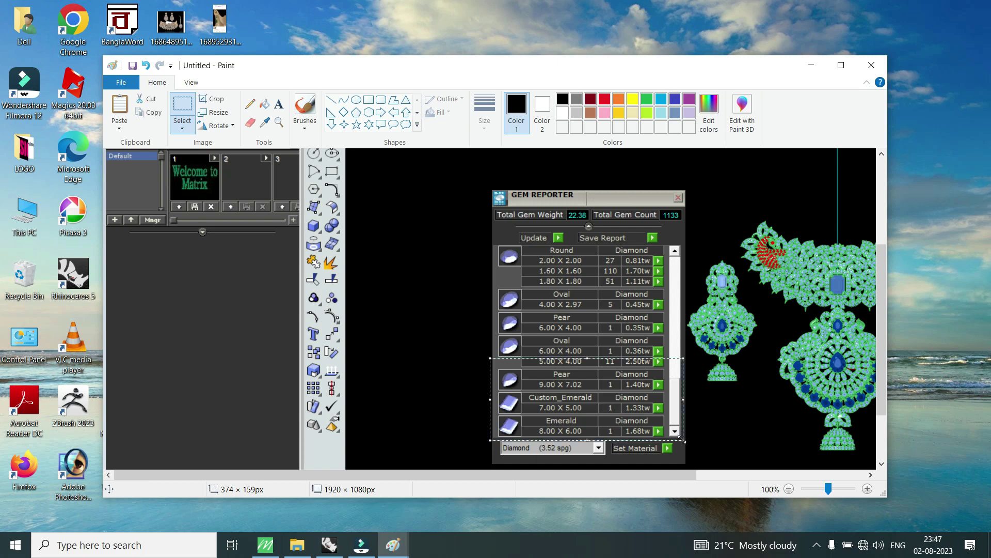
click(151, 100)
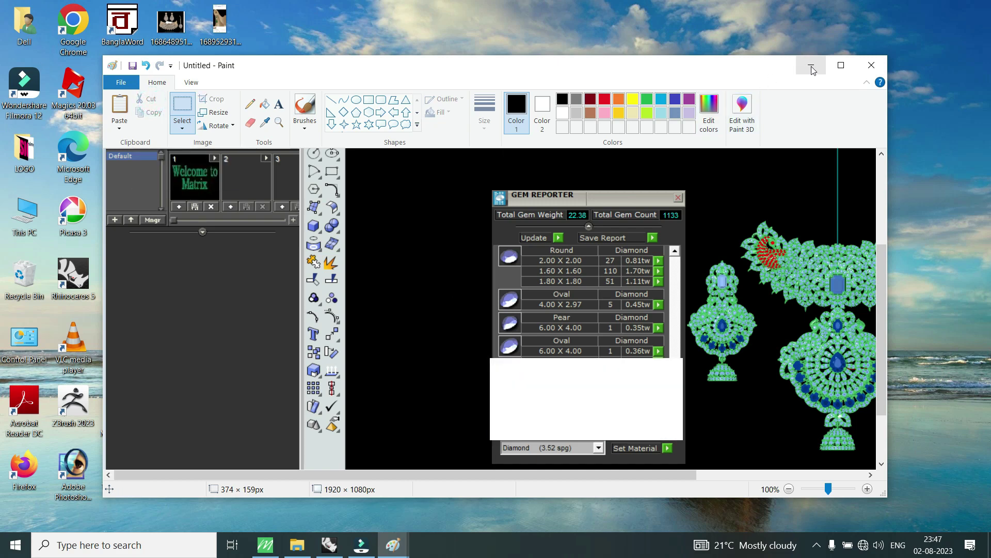
click(811, 65)
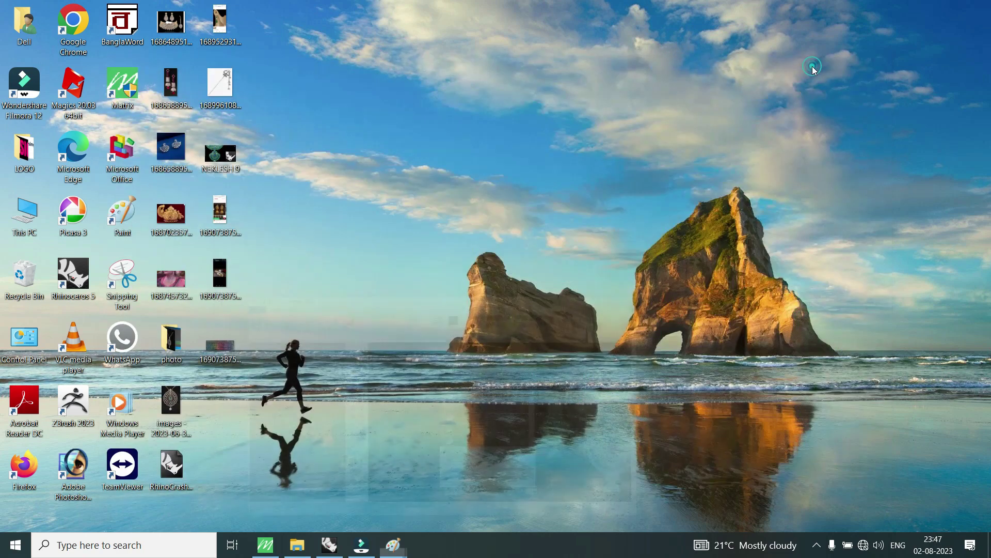
- Paste the cut Gem Reporter rows into the report-and-jewellery picture
click(398, 545)
click(316, 492)
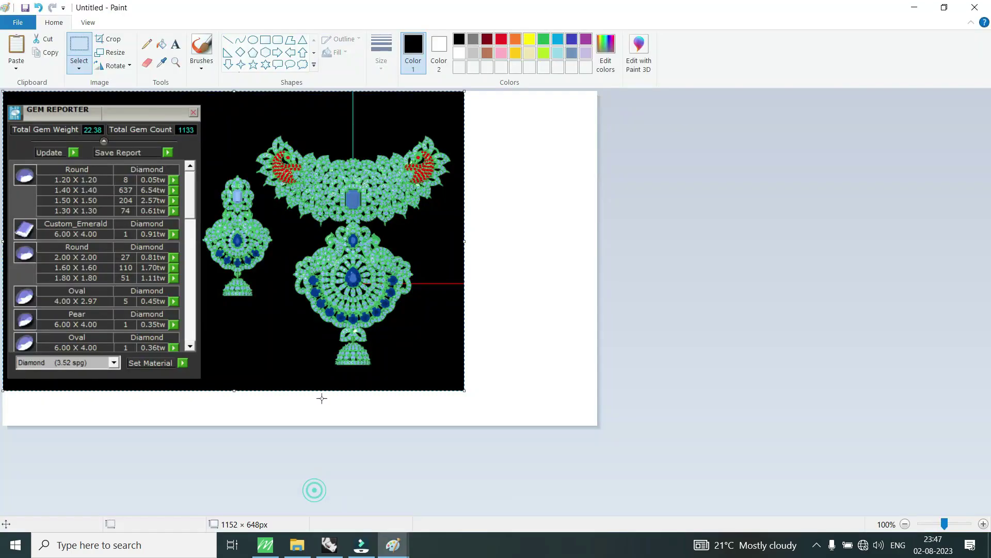
click(16, 68)
click(29, 87)
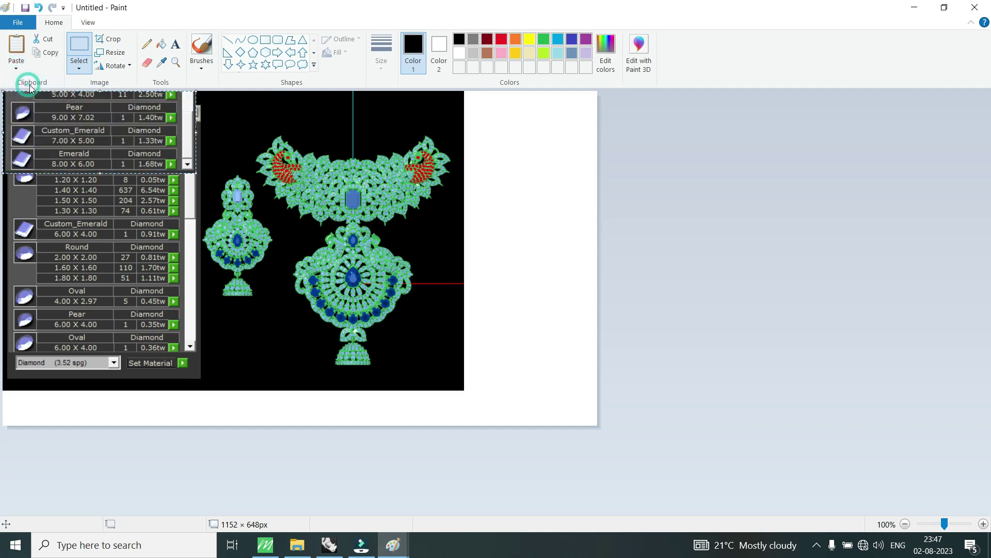
drag(95, 119, 99, 378)
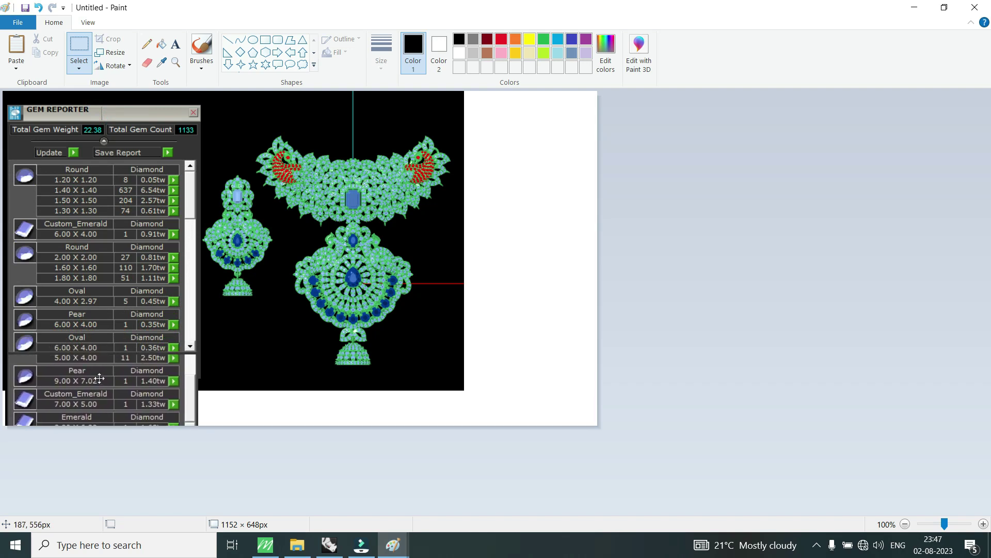
- Position the pasted rows at the canvas's lower left, just below the first list
drag(99, 378, 100, 380)
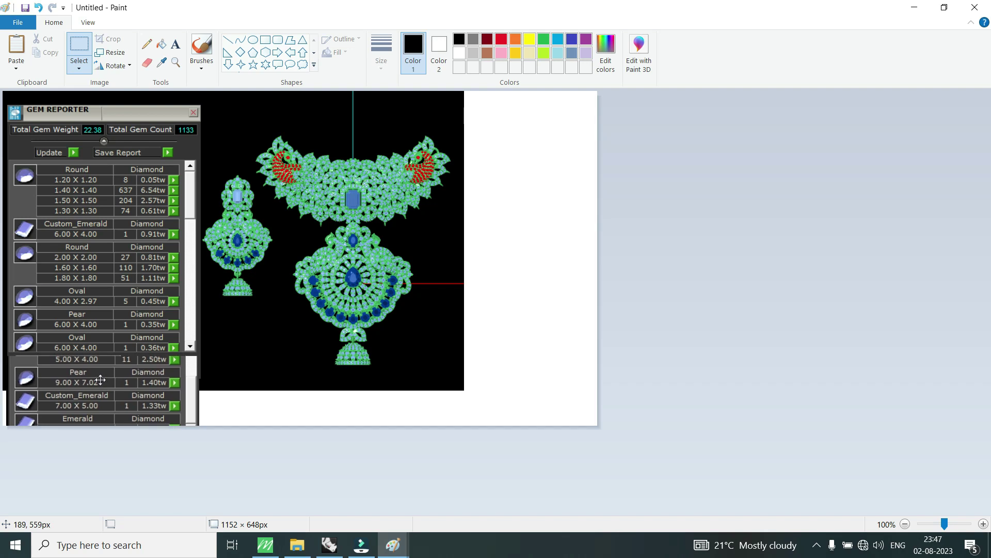
drag(101, 380, 99, 377)
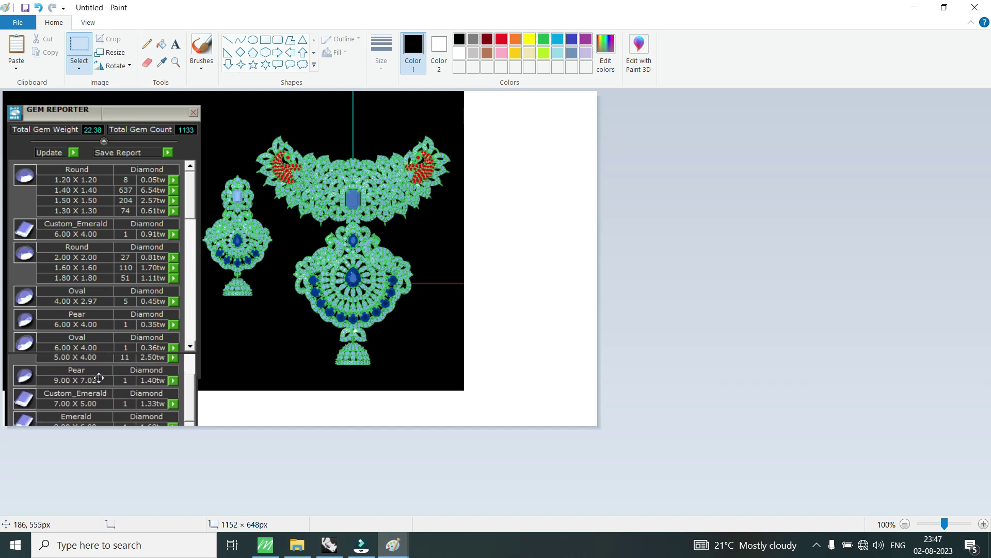
drag(99, 377, 99, 377)
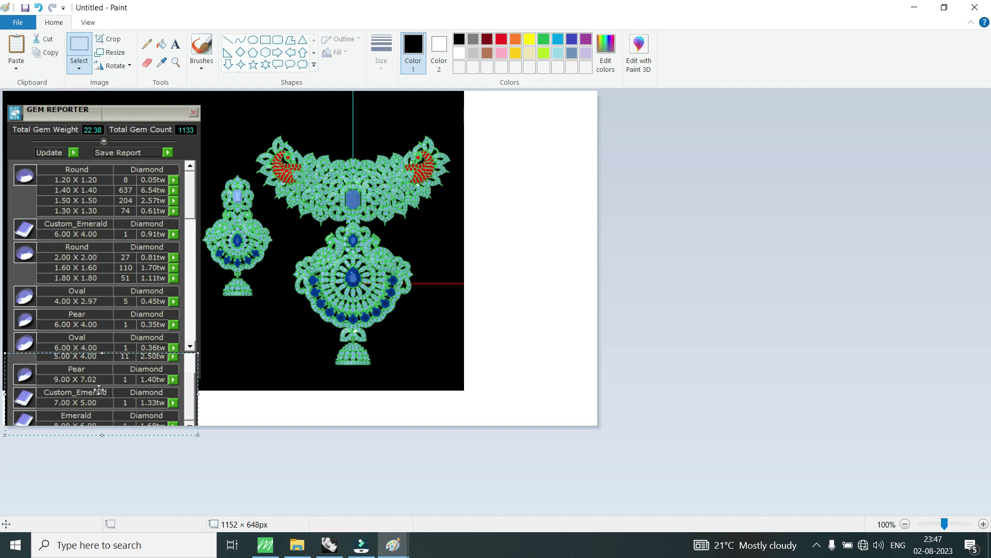
mouse_move(108, 370)
mouse_down()
mouse_move(236, 333)
mouse_move(279, 343)
mouse_move(524, 322)
mouse_move(506, 327)
mouse_up()
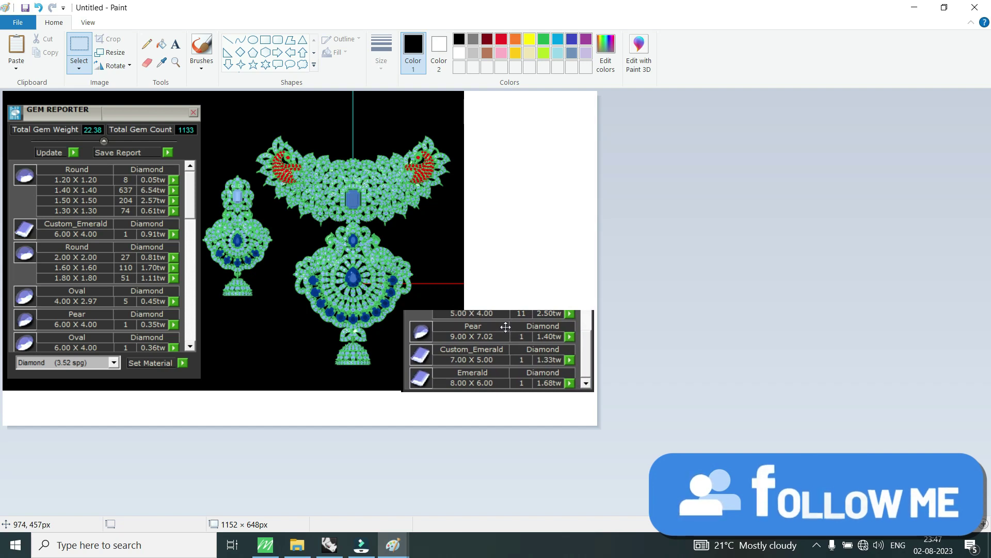
mouse_move(505, 326)
mouse_down()
mouse_move(196, 375)
mouse_move(258, 393)
mouse_move(413, 341)
mouse_move(319, 360)
mouse_move(230, 333)
mouse_move(312, 296)
mouse_move(285, 350)
mouse_move(78, 368)
mouse_move(51, 356)
mouse_move(113, 381)
mouse_move(126, 364)
mouse_move(418, 318)
mouse_move(433, 327)
mouse_move(113, 360)
mouse_move(113, 375)
mouse_move(102, 133)
mouse_move(113, 109)
mouse_move(107, 381)
mouse_move(194, 340)
mouse_move(105, 379)
mouse_move(119, 126)
mouse_move(127, 163)
mouse_move(147, 105)
mouse_move(139, 96)
mouse_move(132, 129)
mouse_move(126, 96)
mouse_move(112, 99)
mouse_move(114, 88)
mouse_move(118, 322)
mouse_move(108, 370)
mouse_up()
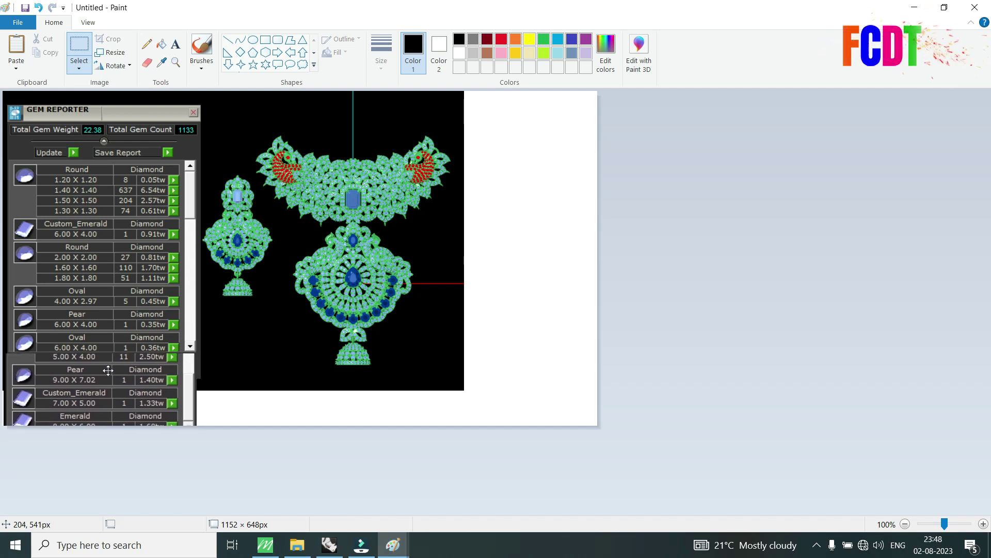
drag(108, 371, 109, 371)
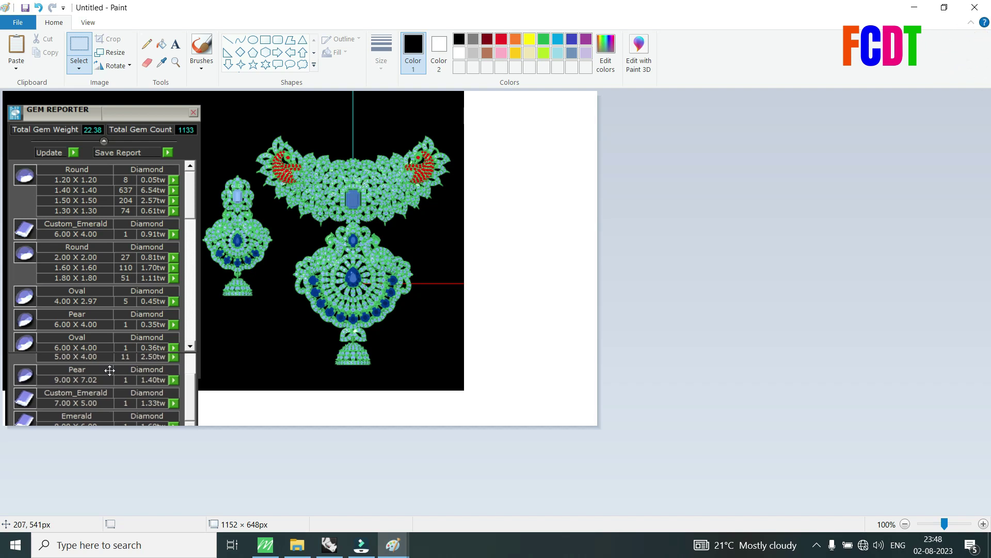
drag(110, 370, 110, 354)
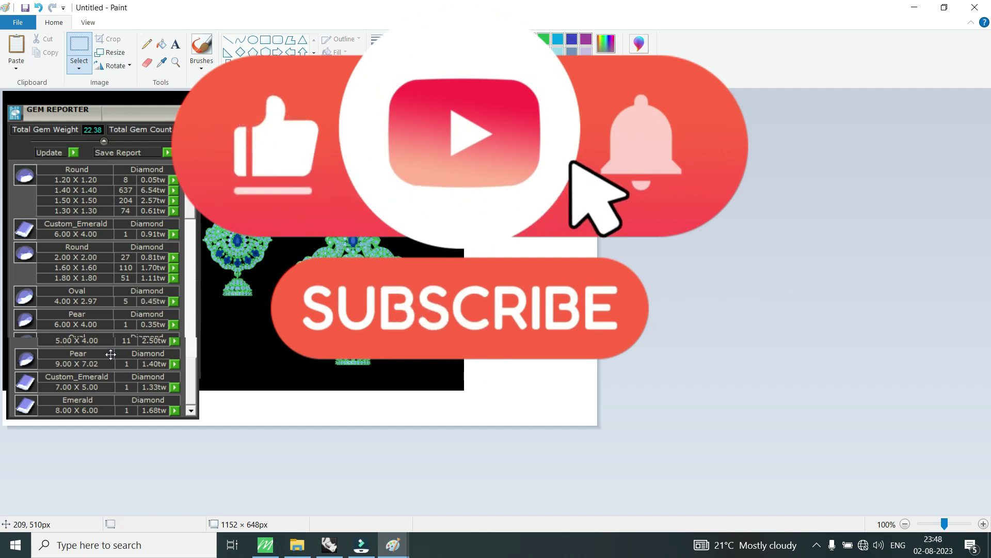
drag(110, 354, 107, 372)
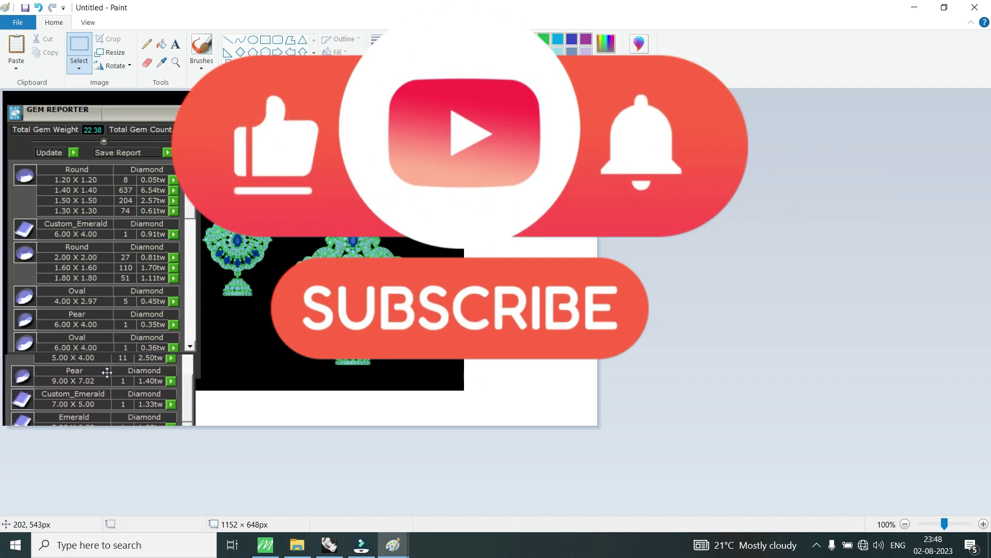
mouse_move(107, 371)
mouse_down()
mouse_move(125, 340)
mouse_move(140, 129)
mouse_move(106, 119)
mouse_move(136, 172)
mouse_move(186, 131)
mouse_move(339, 111)
mouse_move(434, 213)
mouse_move(417, 246)
mouse_move(109, 107)
mouse_move(416, 152)
mouse_move(307, 272)
mouse_move(157, 113)
mouse_move(413, 190)
mouse_move(79, 111)
mouse_move(421, 105)
mouse_move(113, 283)
mouse_move(294, 128)
mouse_move(397, 245)
mouse_move(95, 329)
mouse_move(115, 341)
mouse_move(105, 368)
mouse_move(392, 333)
mouse_move(458, 356)
mouse_move(495, 342)
mouse_up()
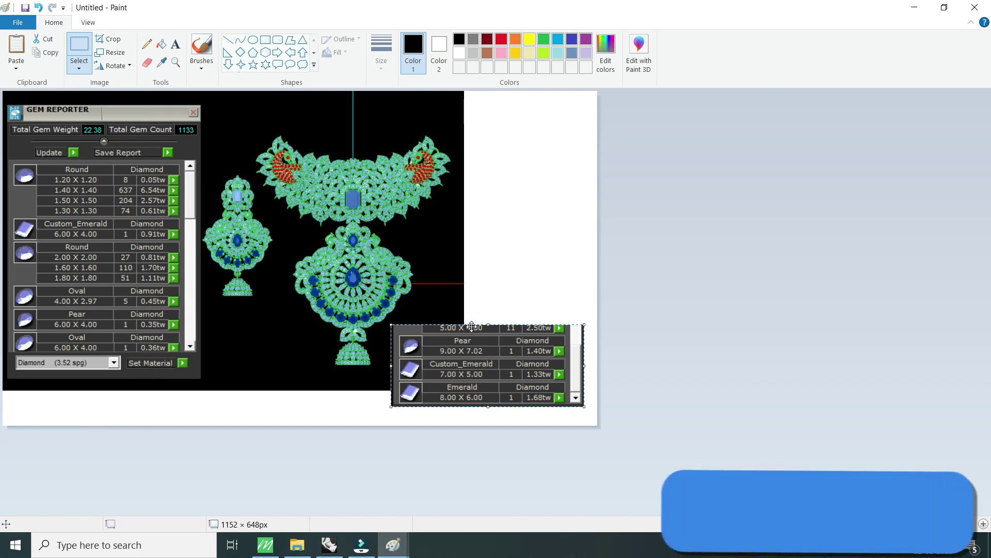
- Save the picture to the Desktop as a PNG named 'jpg neclesh'
click(20, 22)
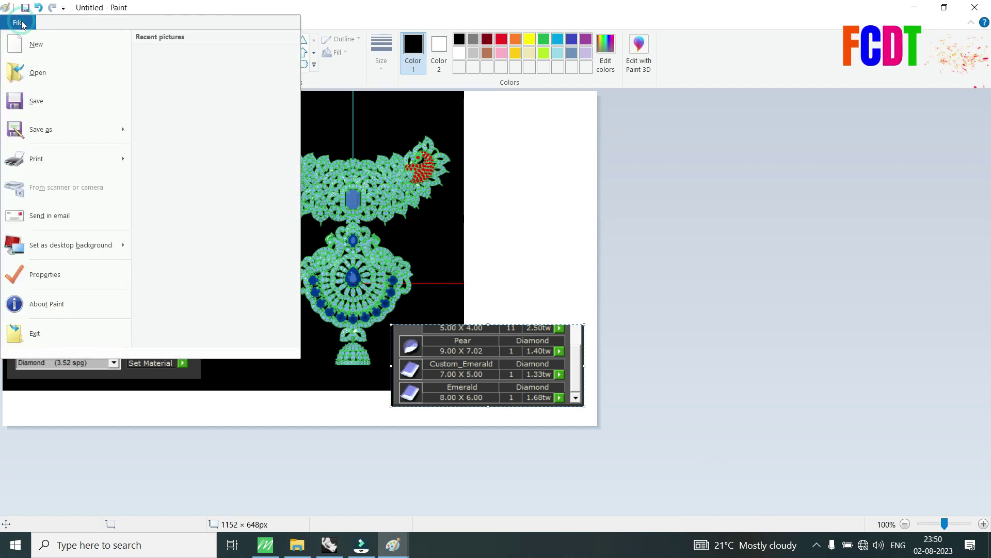
click(54, 101)
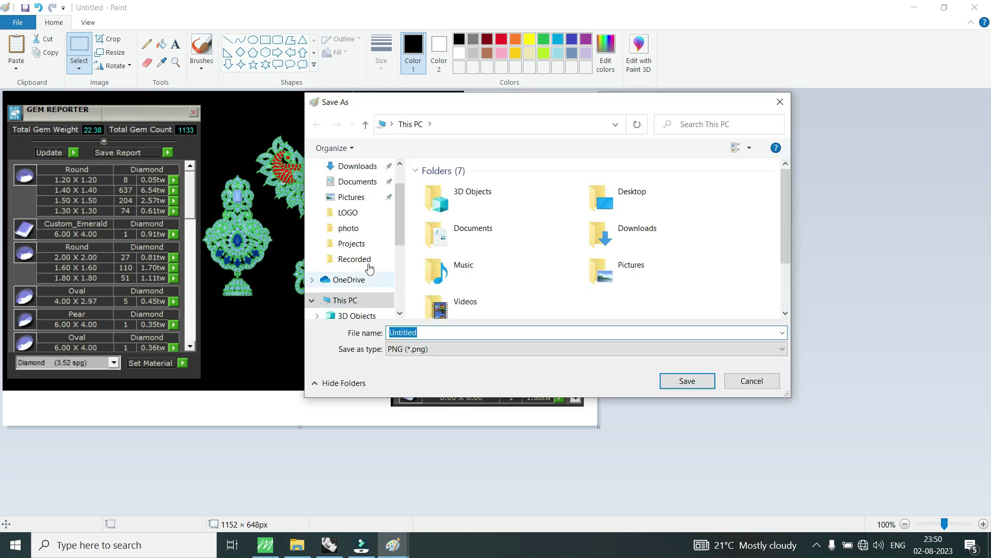
drag(401, 202, 398, 244)
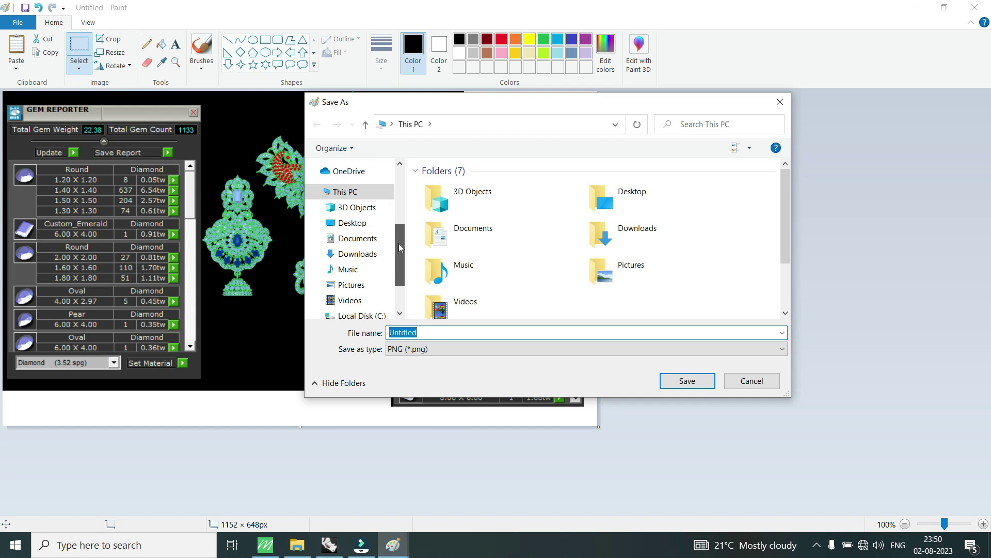
click(364, 224)
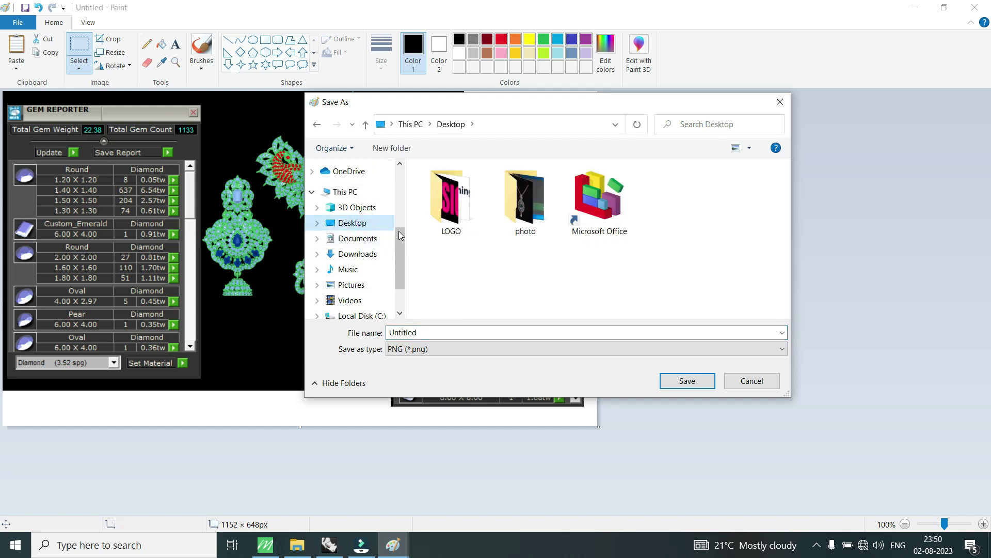
double_click(428, 331)
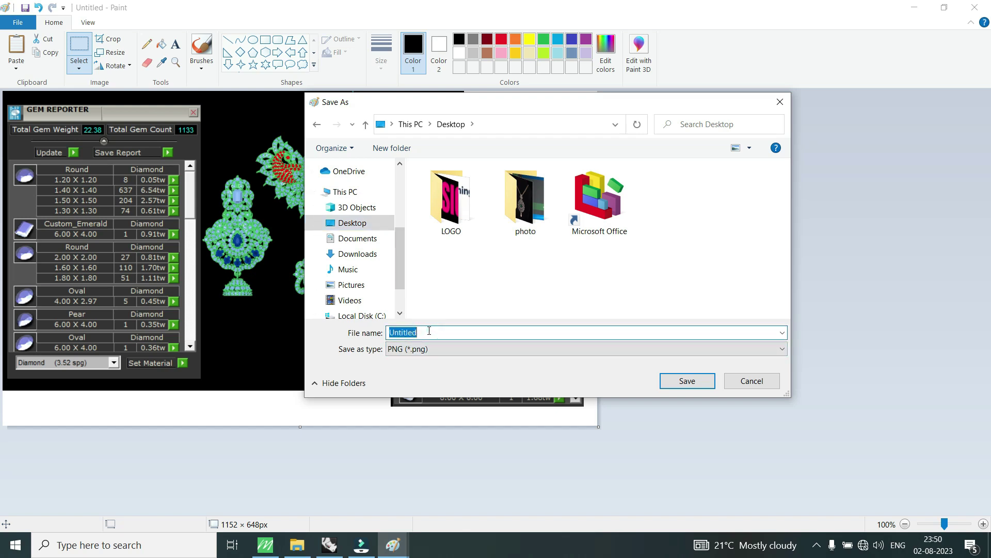
key(BackSpace)
text(m)
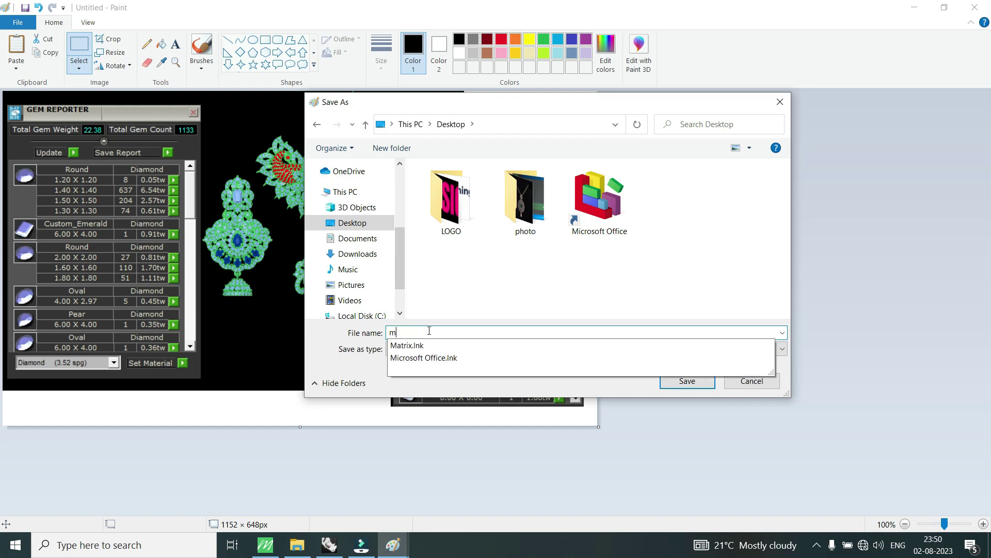
key(BackSpace)
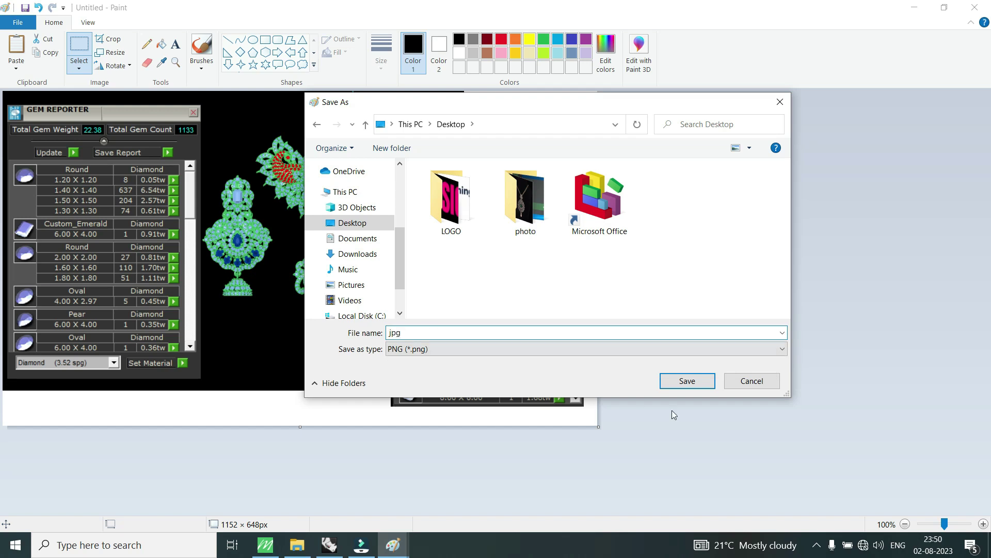
text(jpg)
text(nec)
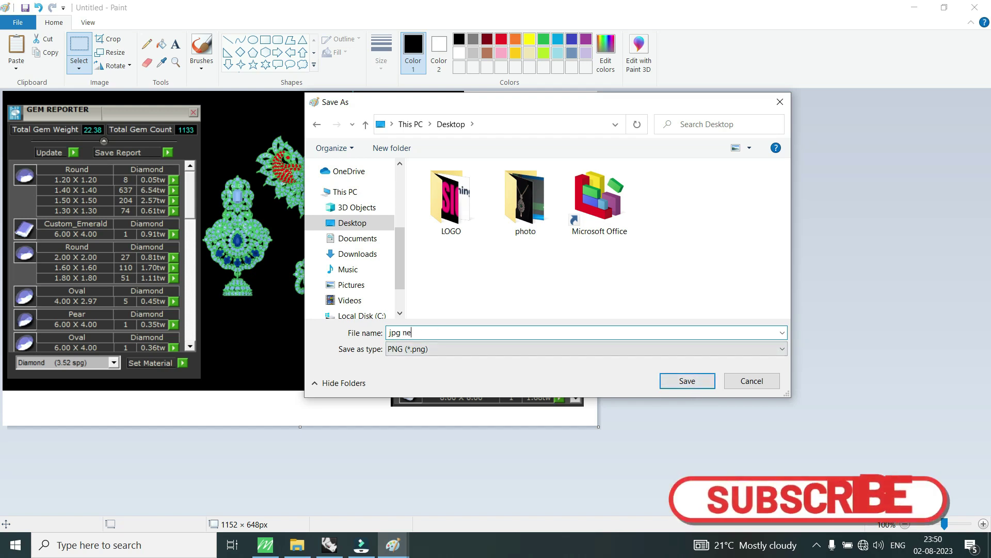
text(les)
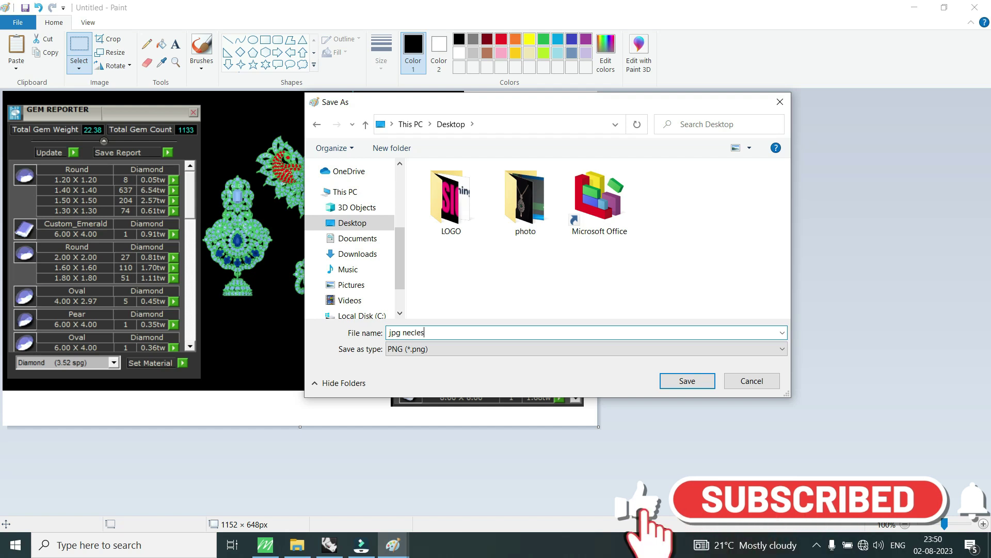
text(h)
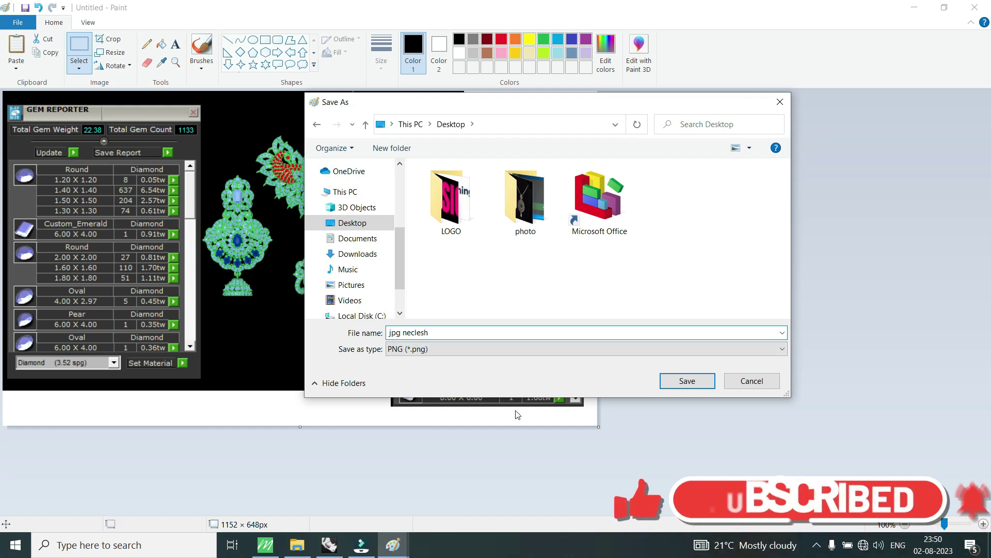
click(688, 381)
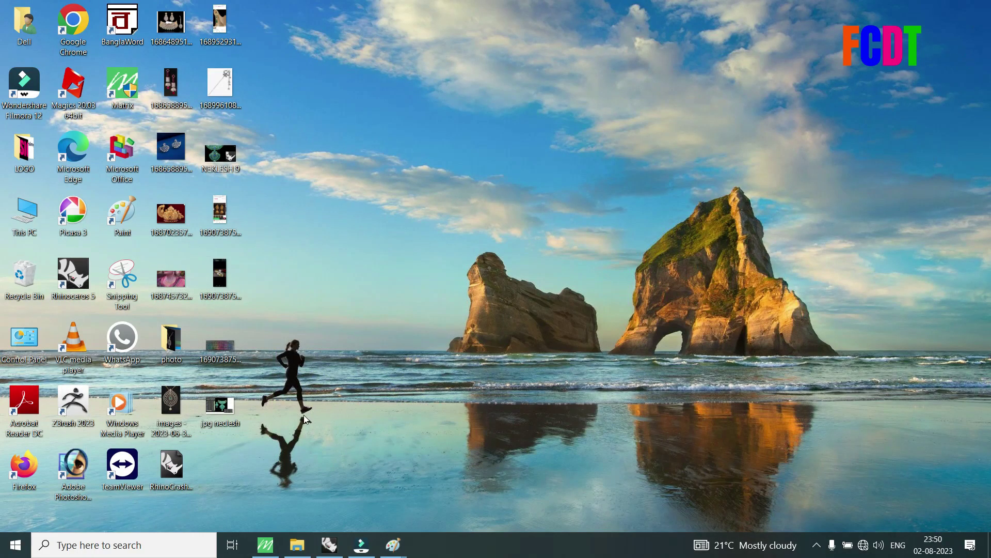
- Open the jpg neclesh image in Photos to check it, then close it
double_click(218, 412)
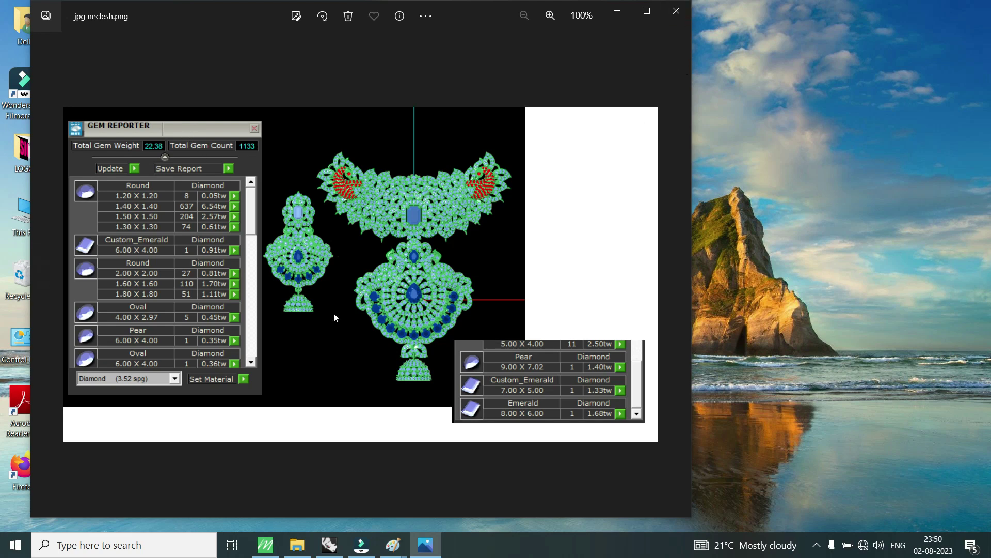
click(675, 12)
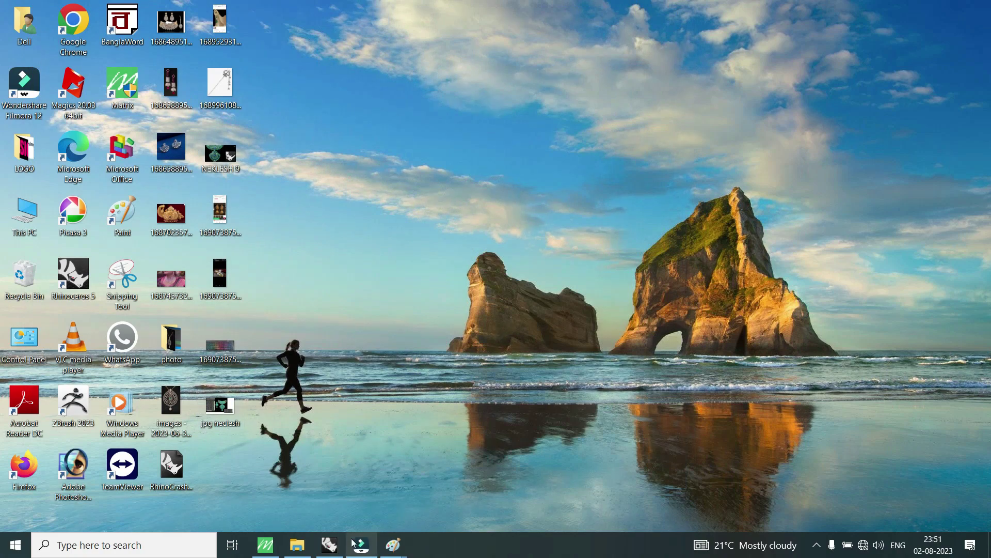
- Return to the NEKLESH 9.3dm design, scroll the Gem Reporter list and shift its panel slightly left
click(278, 551)
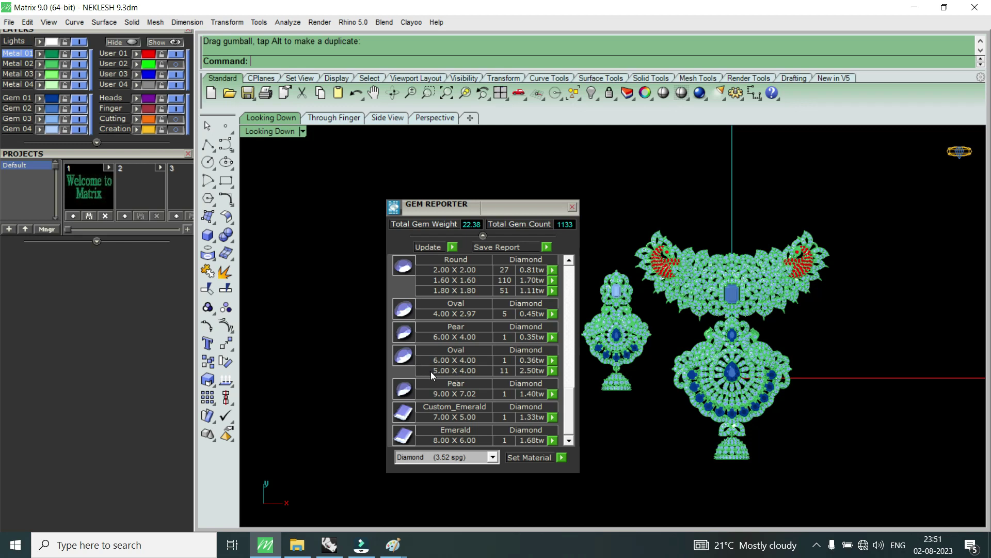
drag(570, 404, 574, 281)
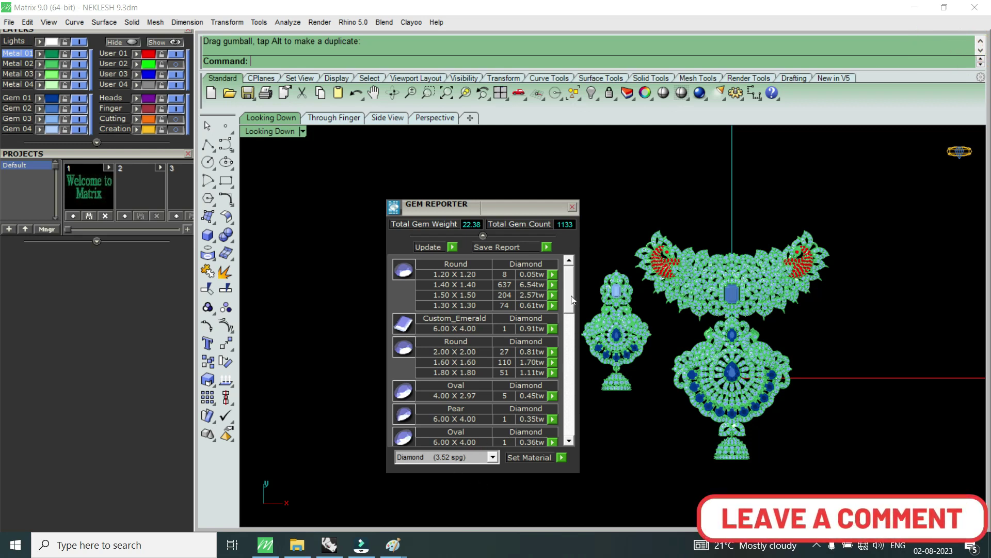
drag(571, 296, 571, 434)
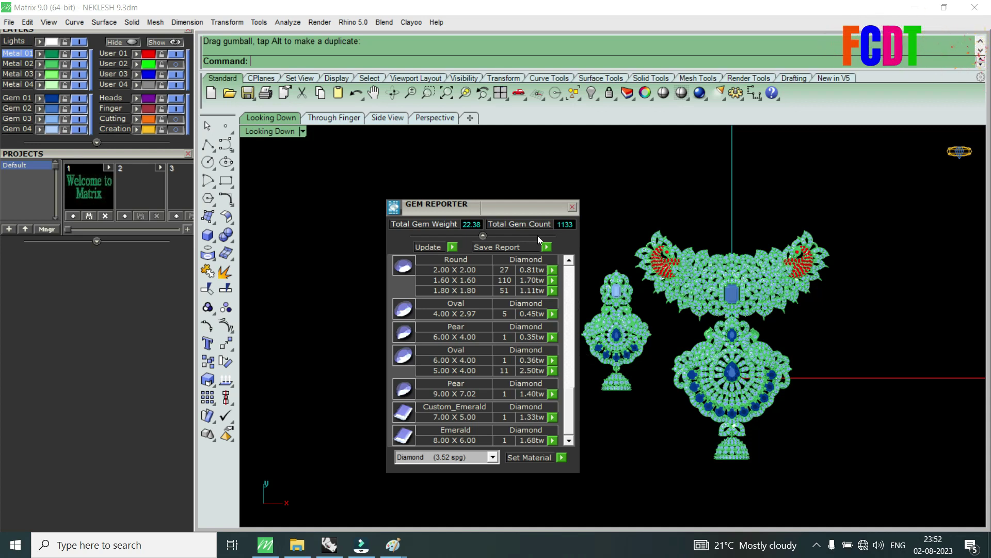
drag(538, 210, 516, 214)
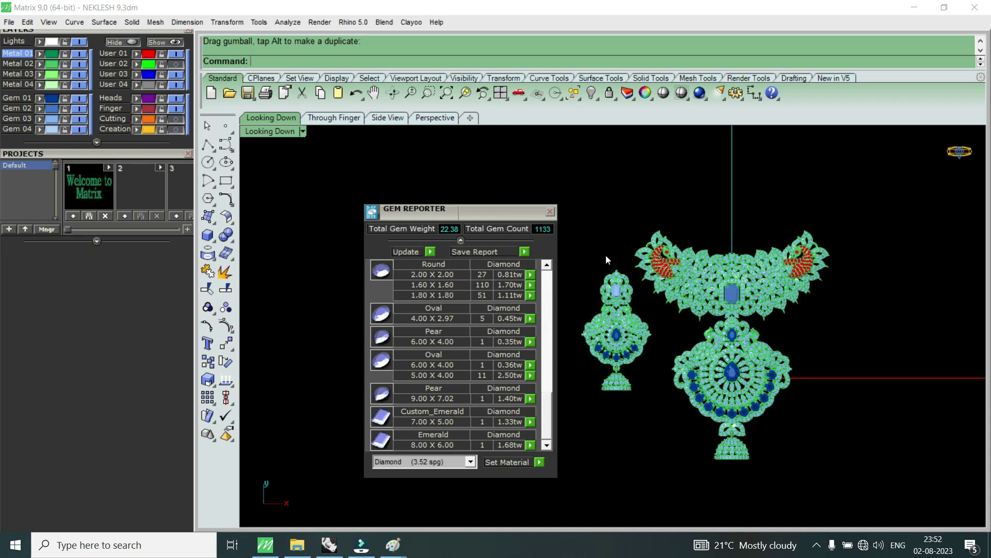
drag(552, 398, 558, 273)
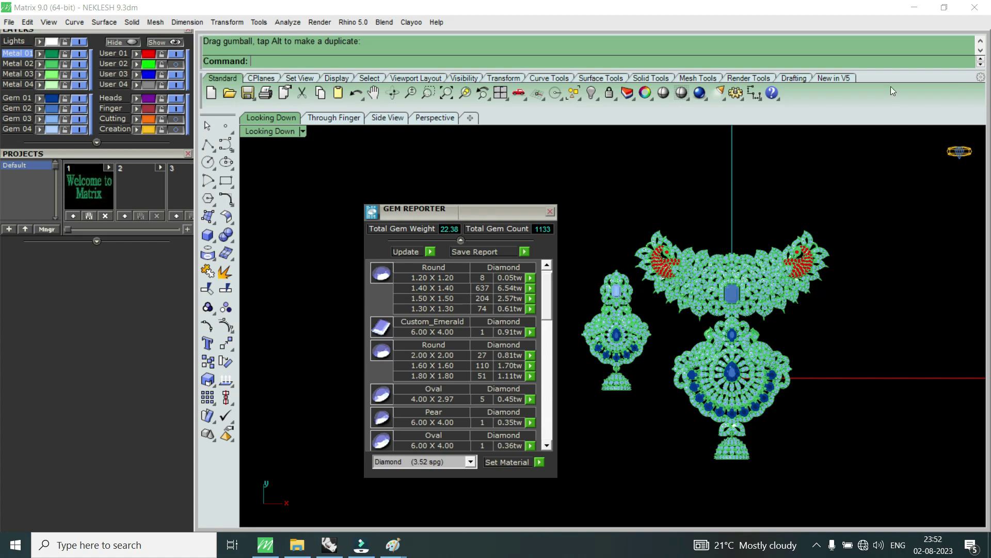
click(914, 9)
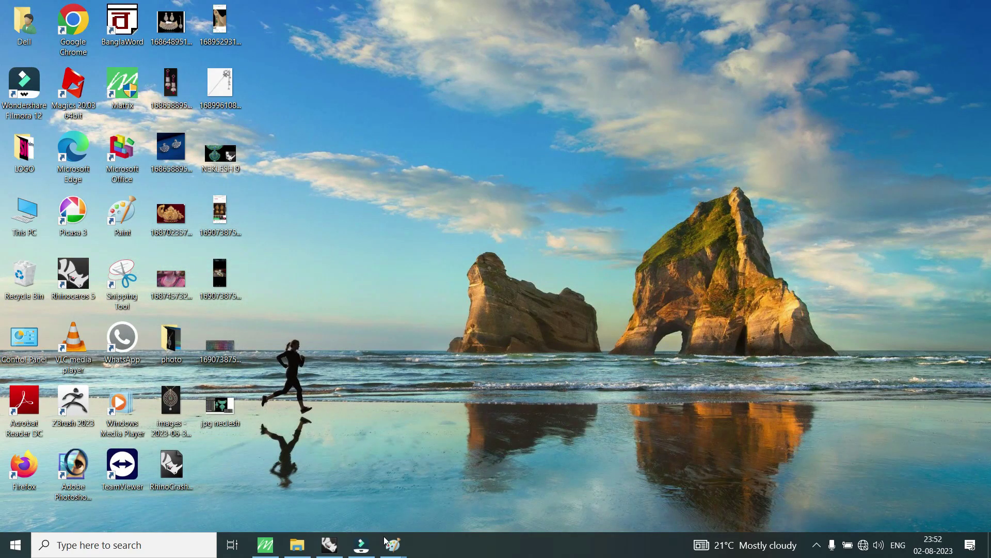
mouse_move(361, 544)
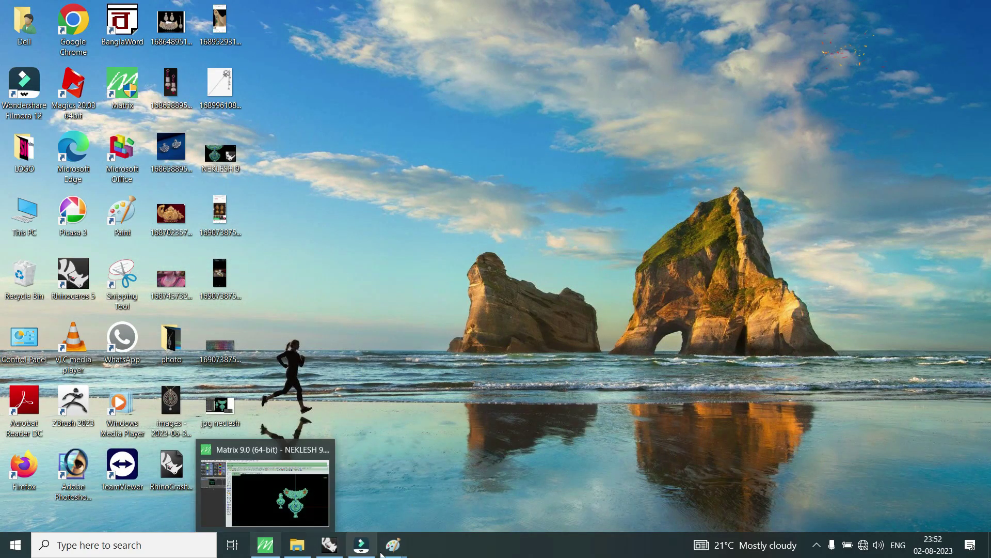
- Start a PC Screen recording from Filmora's Record menu
click(375, 542)
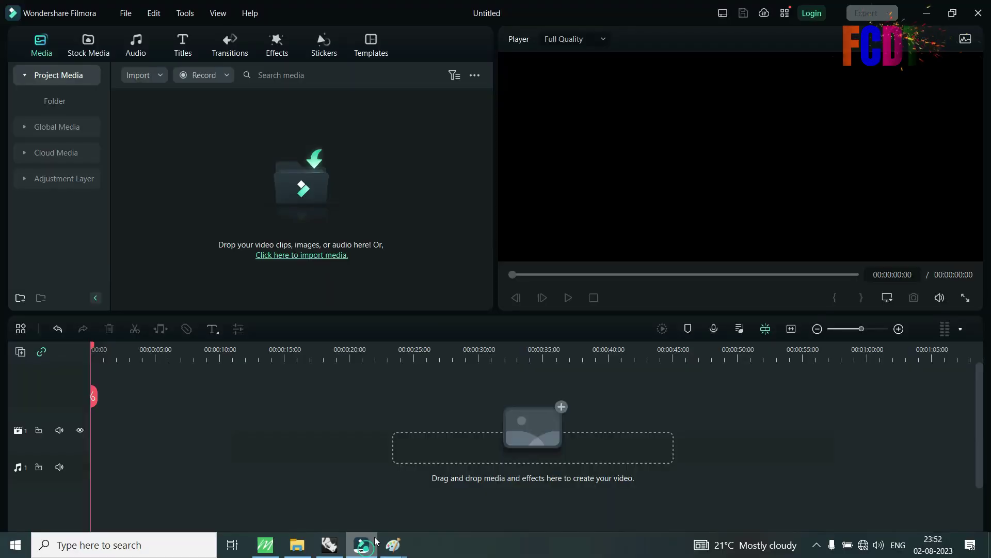
click(194, 75)
click(253, 110)
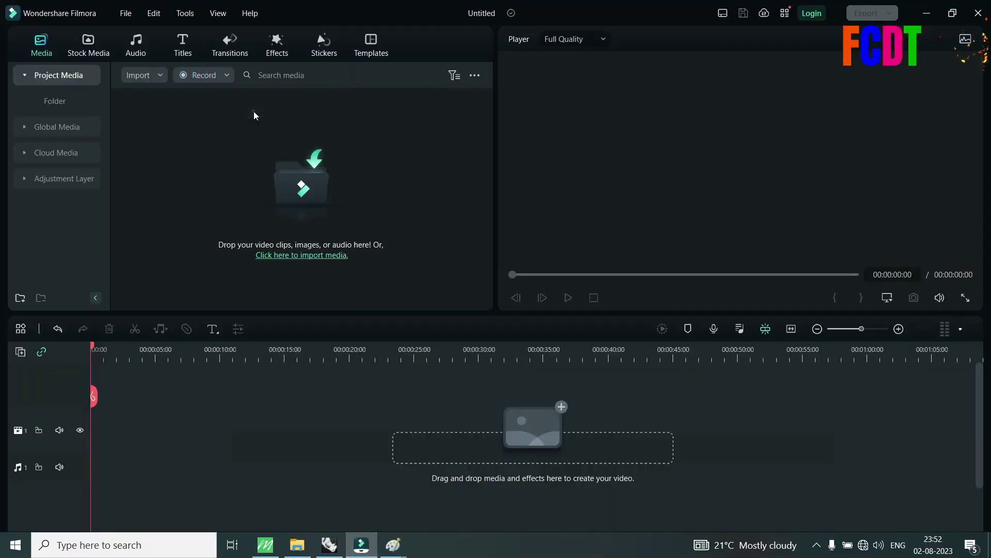